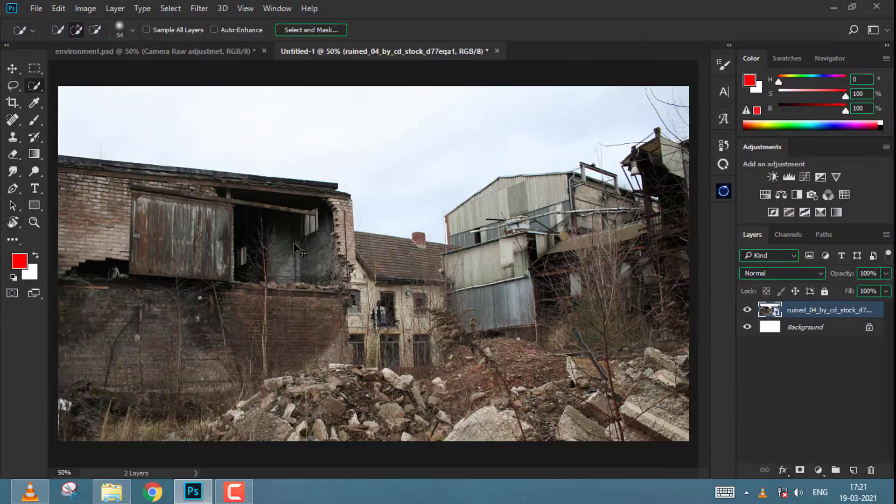
Select the ruined buildings and rubble ground with the Quick Selection tool, leaving out the sky
key(ctrl+plus)
key(ctrl+minus)
mouse_move(76, 177)
mouse_down()
mouse_move(62, 164)
mouse_move(77, 199)
mouse_move(86, 302)
mouse_move(219, 425)
mouse_move(242, 392)
mouse_up()
mouse_move(328, 238)
mouse_down()
mouse_move(238, 209)
mouse_move(250, 258)
mouse_move(328, 322)
mouse_move(382, 394)
mouse_move(445, 432)
mouse_move(413, 264)
mouse_move(439, 278)
mouse_move(381, 320)
mouse_move(441, 396)
mouse_move(448, 420)
mouse_move(647, 380)
mouse_move(671, 419)
mouse_move(602, 345)
mouse_move(630, 401)
mouse_move(580, 434)
mouse_move(626, 456)
mouse_move(503, 420)
mouse_move(687, 185)
mouse_move(665, 173)
mouse_move(697, 262)
mouse_up()
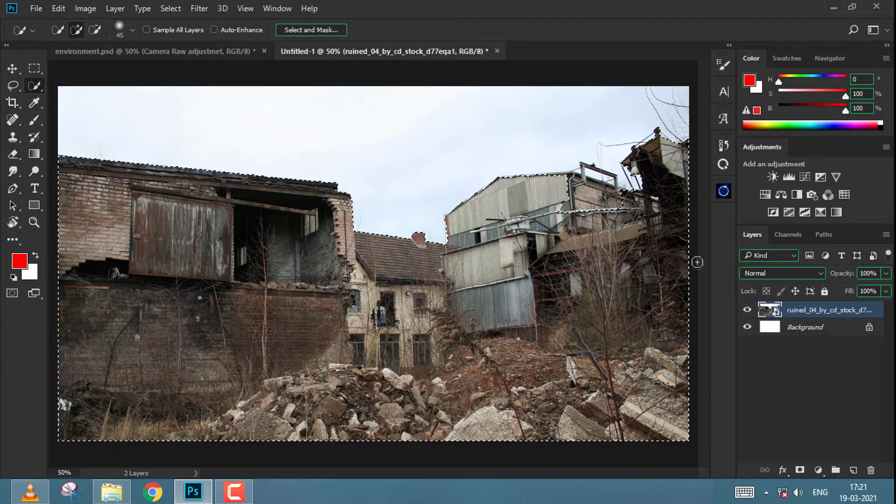
mouse_move(572, 199)
mouse_down()
mouse_move(607, 200)
mouse_move(583, 168)
mouse_move(608, 175)
mouse_up()
key(bracketleft)
key(bracketleft)
key(bracketleft)
key(bracketleft)
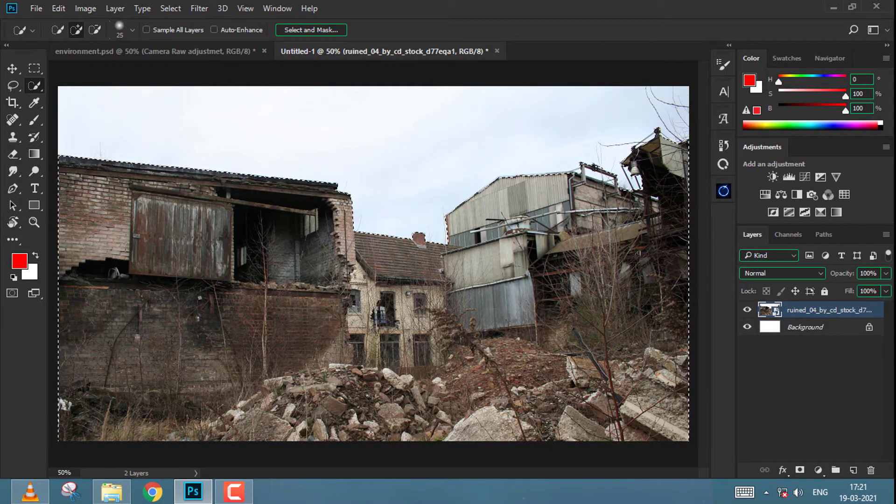
Check the selection in Quick Mask mode and turn it into a layer mask that hides the sky
key(q)
key(q)
key(q)
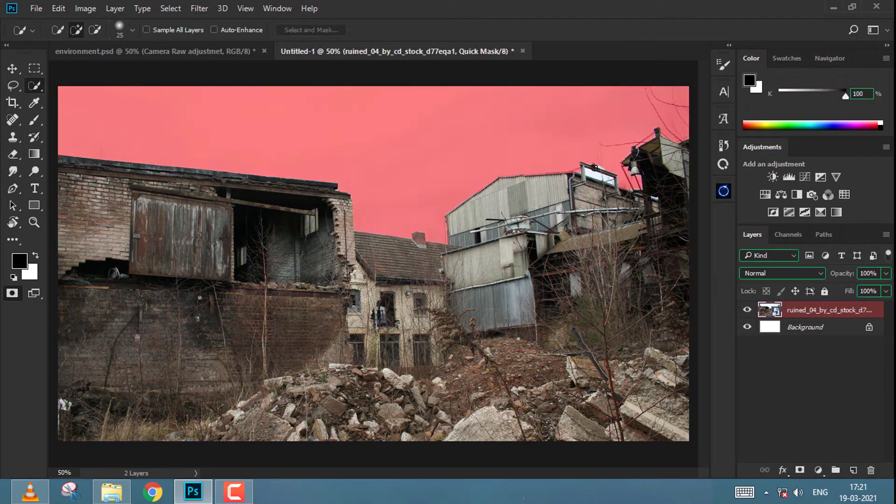
key(q)
key(q)
key(q)
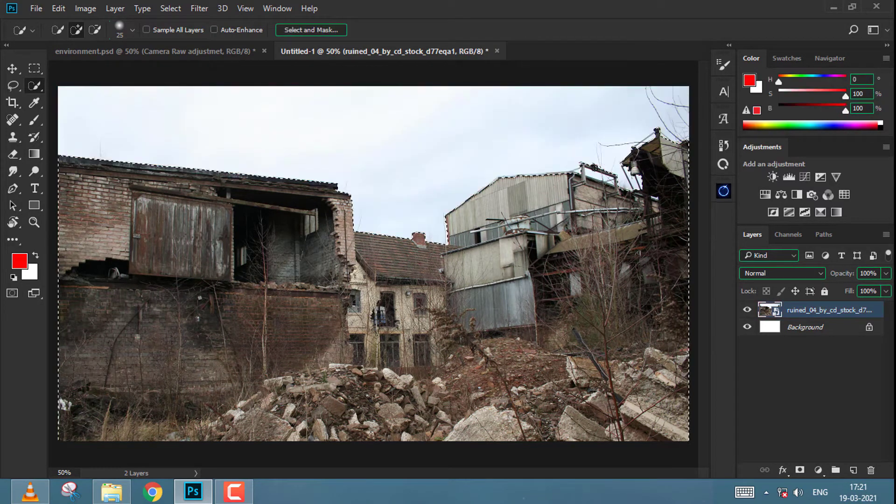
click(799, 470)
Add a new layer directly above the Background and fill it with red using the Paint Bucket tool
click(842, 330)
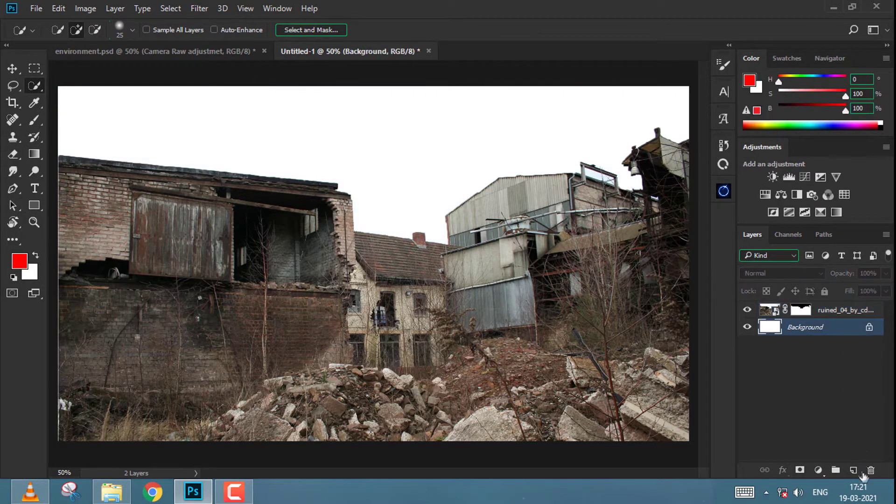
click(853, 470)
key(g)
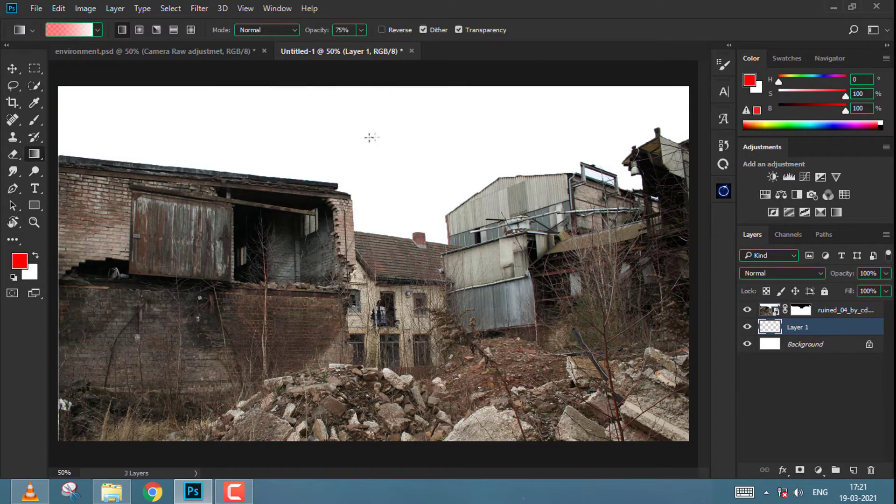
right_click(34, 154)
click(80, 172)
click(280, 174)
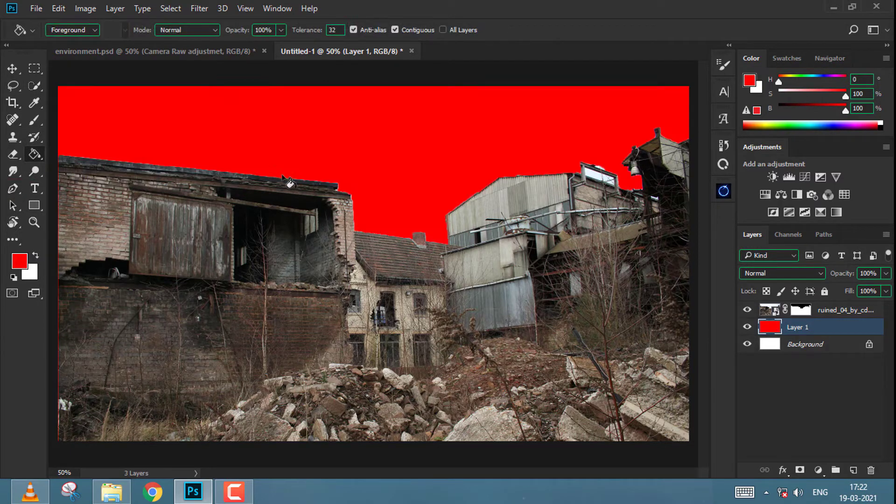
Target the ruins layer's mask and set up a black 3 px Hard Round brush at 100% hardness
key(ctrl+plus)
key(ctrl+plus)
key(w)
key(ctrl+plus)
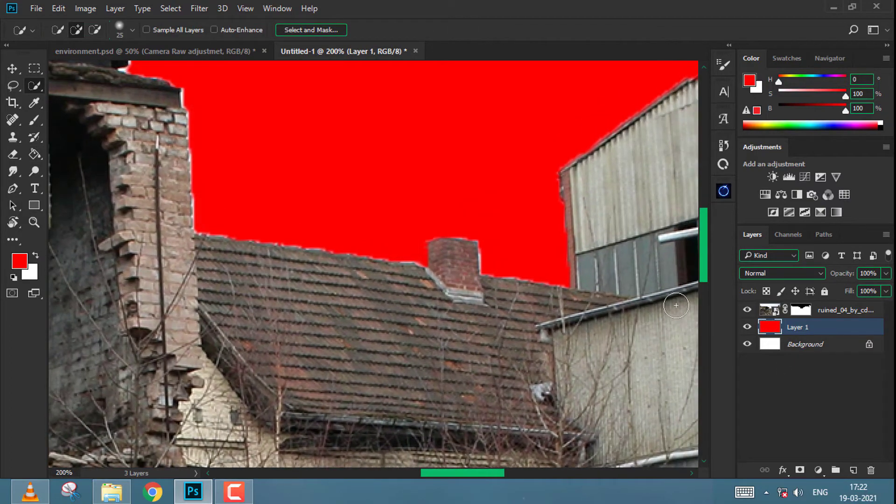
click(800, 309)
key(b)
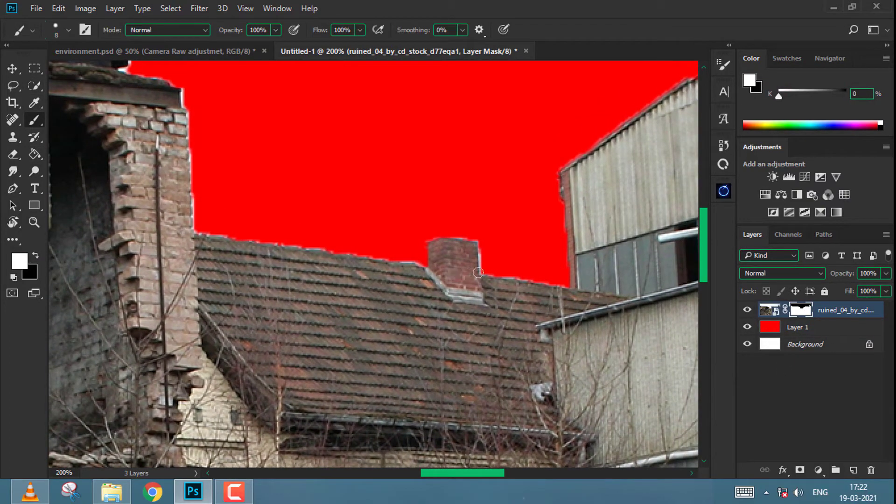
key(bracketleft)
key(bracketleft)
key(x)
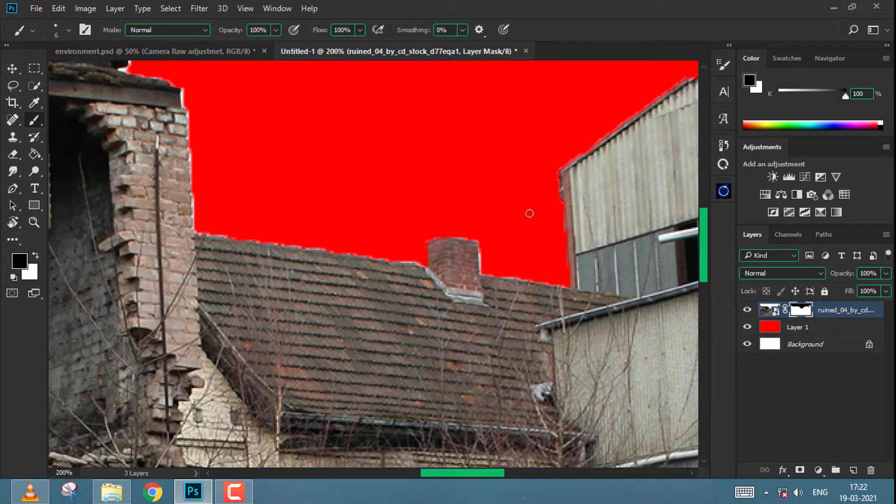
right_click(530, 212)
drag(651, 284, 707, 285)
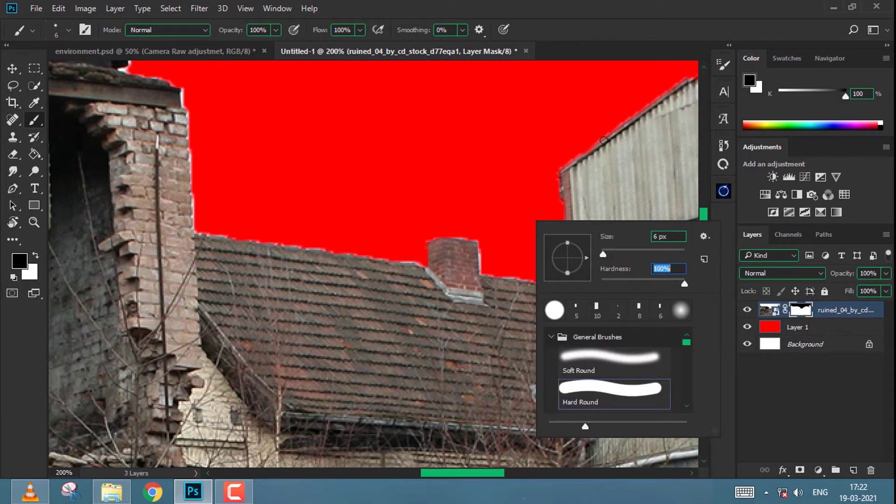
click(601, 5)
key(bracketleft)
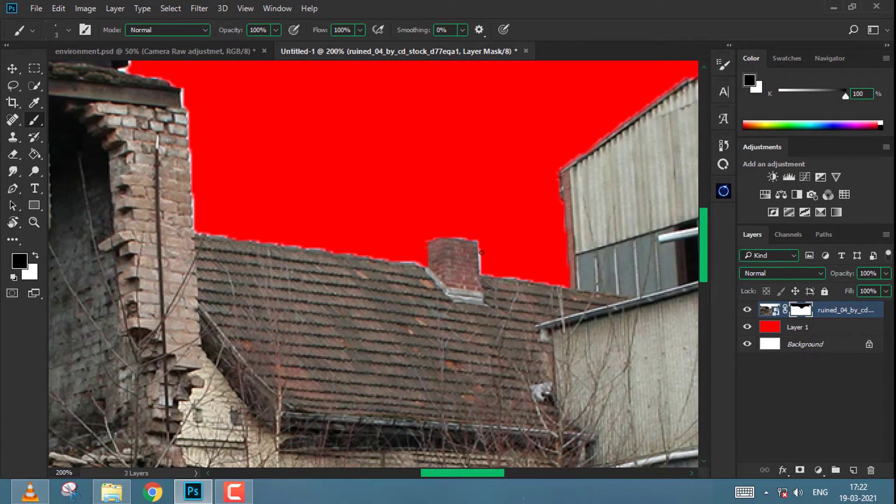
Paint on the mask to remove the pale sky fringe along the roofs, chimney and walls, restoring over-masked spots with white
key(ctrl+plus)
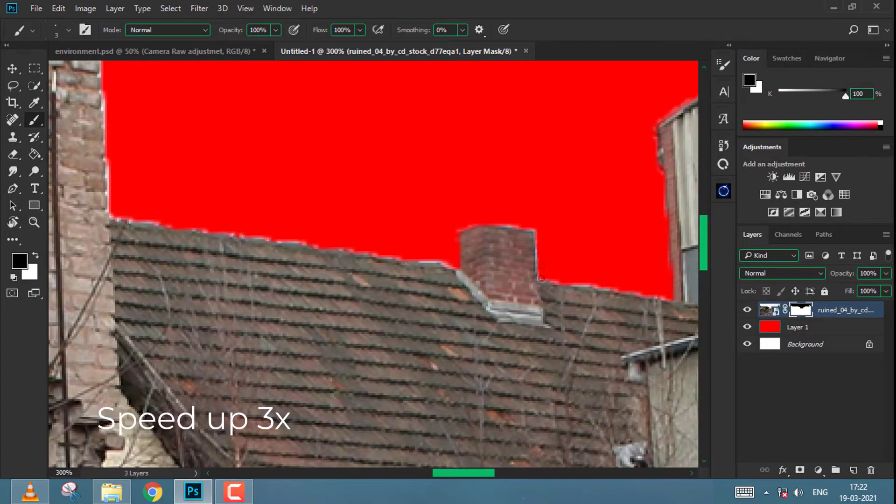
drag(541, 278, 648, 294)
drag(620, 209, 504, 320)
drag(340, 337, 443, 388)
drag(644, 116, 215, 373)
drag(653, 233, 140, 275)
key(x)
key(bracketright)
key(bracketright)
key(bracketright)
mouse_move(373, 229)
mouse_down()
mouse_move(390, 230)
mouse_move(375, 239)
mouse_up()
key(x)
mouse_move(487, 241)
mouse_down()
mouse_move(519, 246)
mouse_move(532, 262)
mouse_up()
drag(532, 280, 437, 217)
Mask out the pale fringe along the outer edge of the metal rooftop frame with a 2 px black brush
key(ctrl+plus)
key(bracketleft)
key(bracketleft)
key(bracketleft)
key(bracketleft)
drag(564, 233, 572, 306)
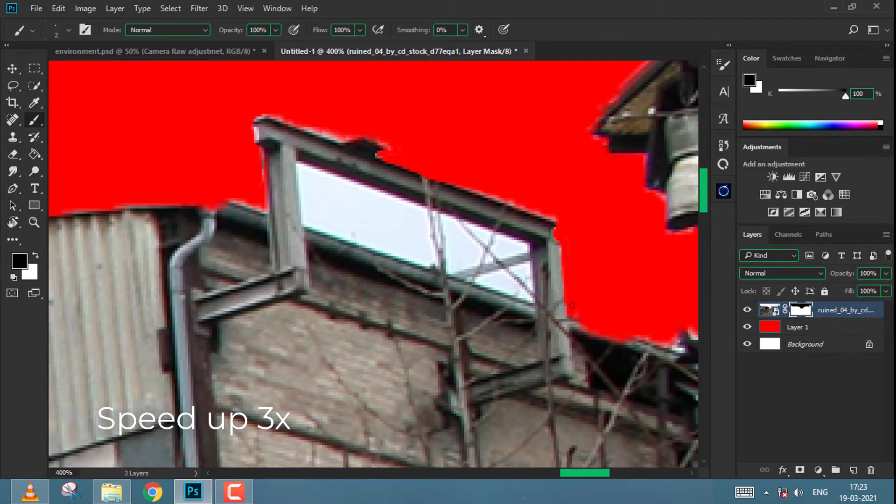
Mask out the sky showing inside the metal rooftop frame with a 3 px black brush
key(bracketright)
mouse_move(304, 174)
mouse_down()
mouse_move(320, 200)
mouse_move(438, 233)
mouse_move(327, 233)
mouse_move(360, 247)
mouse_up()
key(x)
key(x)
mouse_move(304, 176)
mouse_down()
mouse_move(320, 180)
mouse_move(304, 169)
mouse_up()
drag(406, 203, 527, 248)
mouse_move(450, 268)
mouse_down()
mouse_move(528, 275)
mouse_move(490, 282)
mouse_up()
drag(396, 257, 525, 287)
drag(461, 275, 529, 296)
key(ctrl+minus)
key(ctrl+minus)
key(ctrl+minus)
key(ctrl+minus)
key(ctrl+minus)
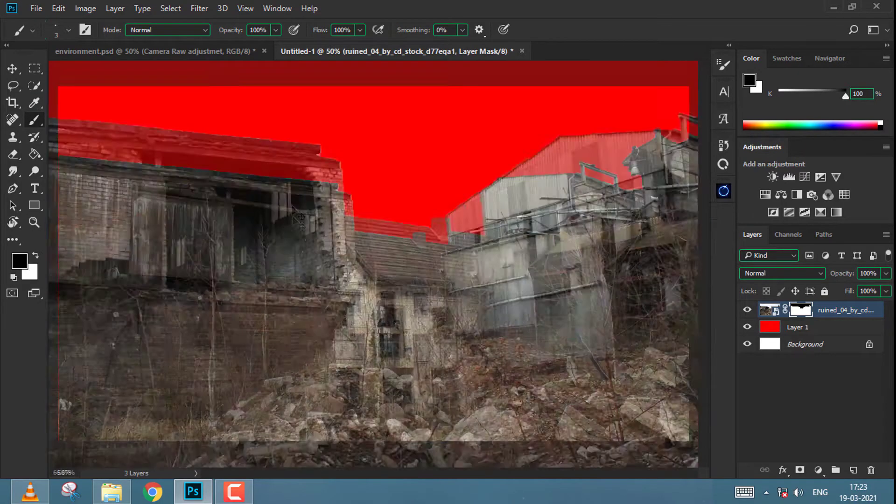
Lower the brush flow to 53% and clean the remaining light fringe along the building edges on the mask
key(ctrl+plus)
key(ctrl+plus)
key(ctrl+plus)
key(ctrl+plus)
click(360, 30)
drag(369, 41, 354, 41)
key(bracketright)
key(bracketright)
drag(362, 249, 389, 257)
drag(345, 327, 326, 196)
drag(449, 264, 457, 304)
mouse_move(201, 163)
mouse_down()
mouse_move(394, 284)
mouse_move(495, 295)
mouse_up()
drag(360, 268, 186, 255)
mouse_move(140, 261)
mouse_down()
mouse_move(385, 289)
mouse_move(299, 269)
mouse_up()
Mask out the leftover sky patch between the beams of the far-right ruin with a 10 px brush
key(ctrl+minus)
key(ctrl+minus)
key(ctrl+minus)
key(ctrl+minus)
key(bracketright)
key(bracketright)
key(bracketright)
key(bracketright)
key(bracketright)
drag(651, 197, 658, 198)
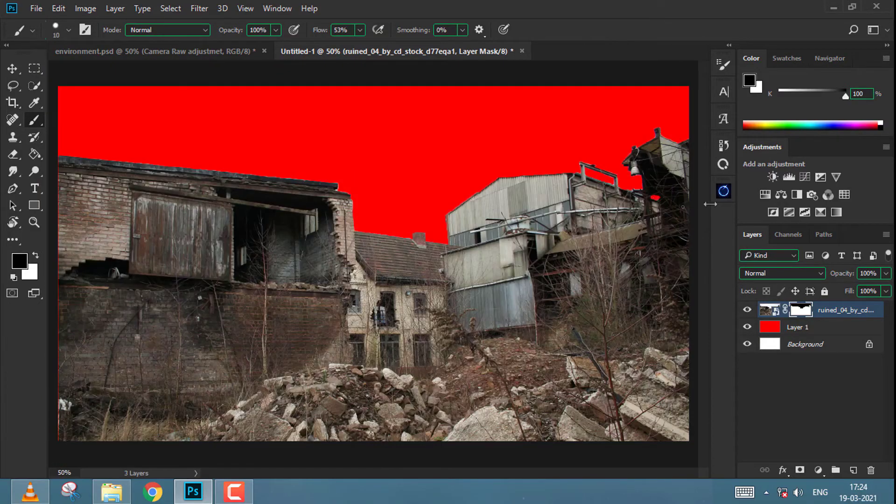
Refine the remaining building edges on the layer mask with a smaller black brush
key(bracketleft)
key(bracketleft)
key(bracketleft)
key(ctrl+plus)
drag(355, 215, 569, 320)
key(ctrl+plus)
key(ctrl+plus)
drag(344, 192, 450, 204)
mouse_move(528, 206)
mouse_down()
mouse_move(472, 200)
mouse_move(354, 243)
mouse_move(326, 154)
mouse_up()
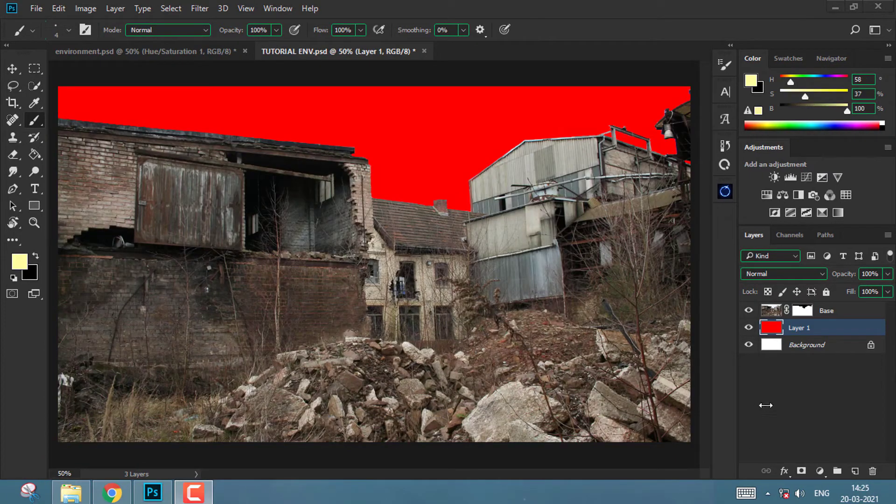
Paste the stormy sky image above the red layer and move it up to fill the area behind the buildings
key(ctrl+v)
key(ctrl+t)
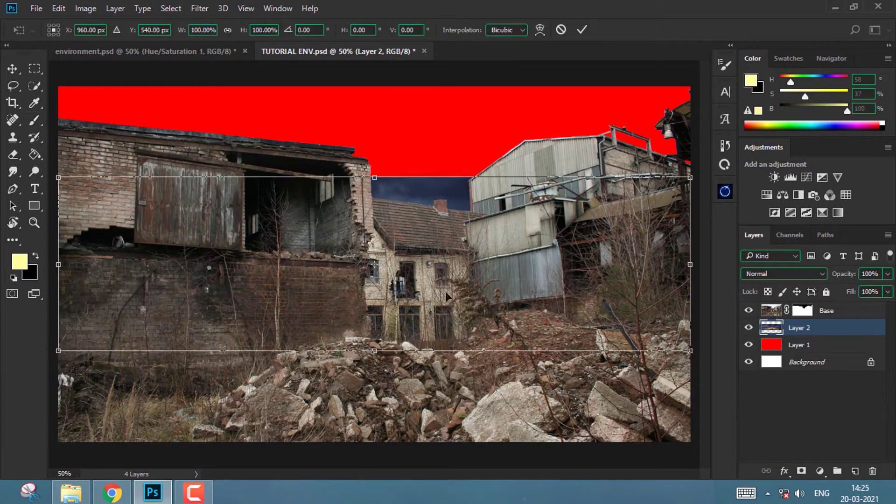
drag(445, 293, 445, 206)
key(ctrl+minus)
key(Return)
key(b)
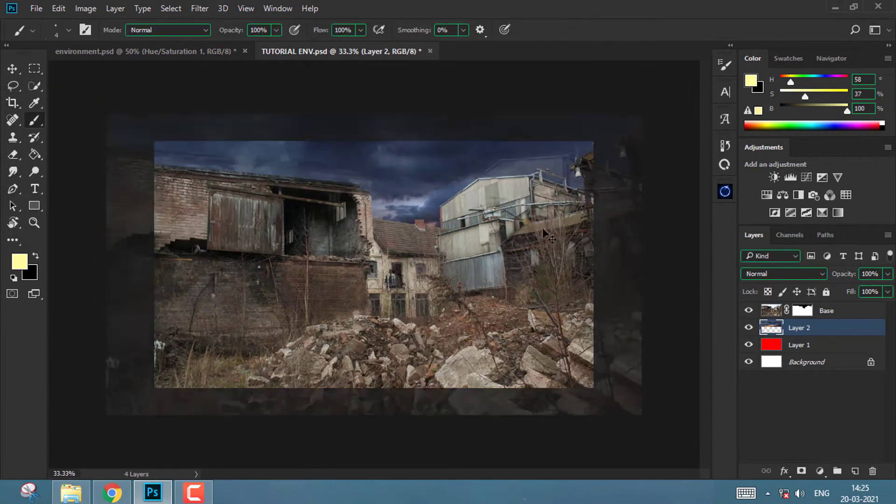
key(ctrl+plus)
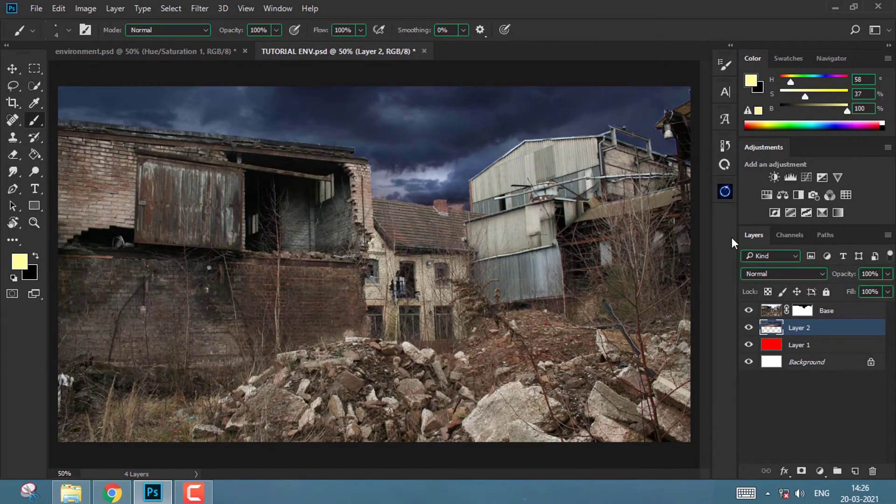
Add a Brightness/Contrast adjustment layer directly above the sky layer and adjust it slightly
click(802, 311)
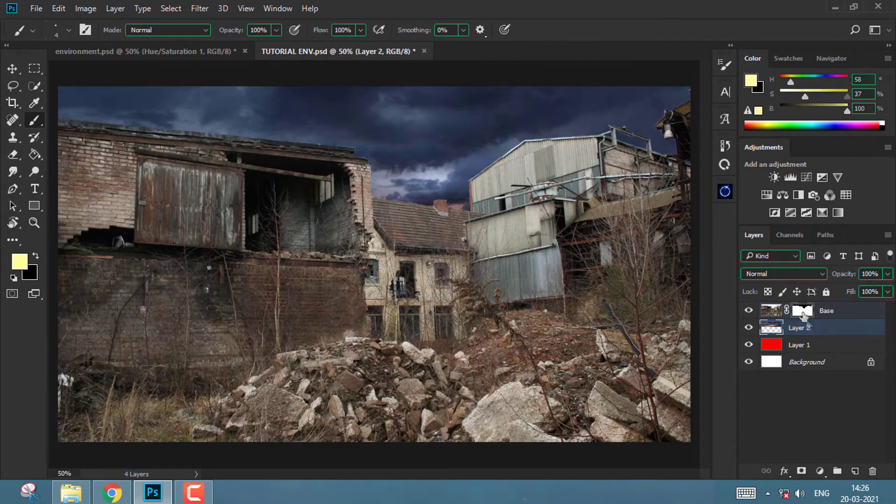
key(d)
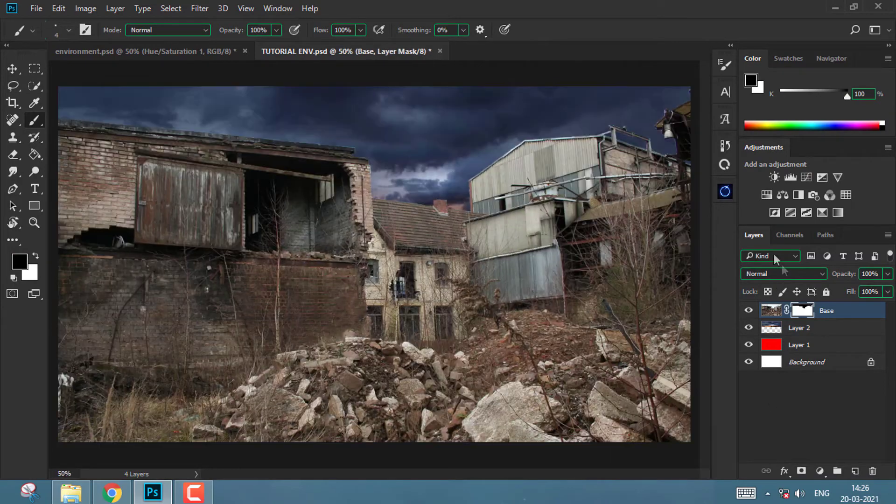
click(774, 177)
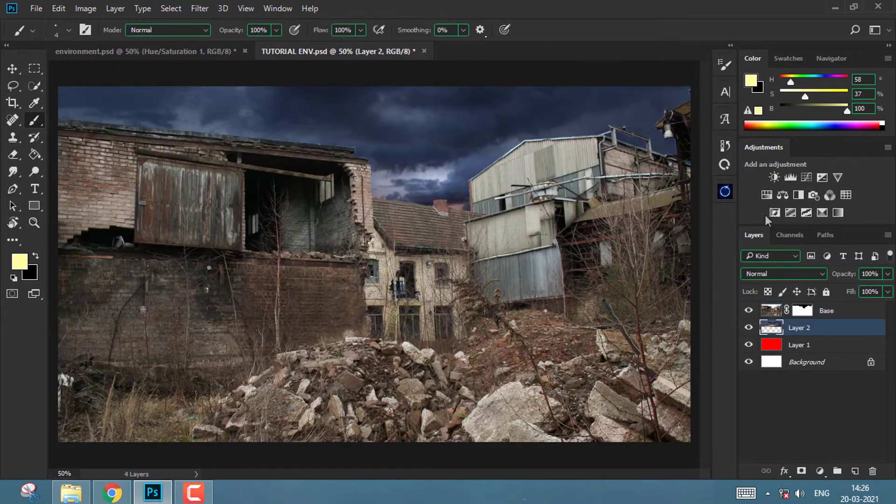
drag(748, 200, 755, 200)
click(841, 116)
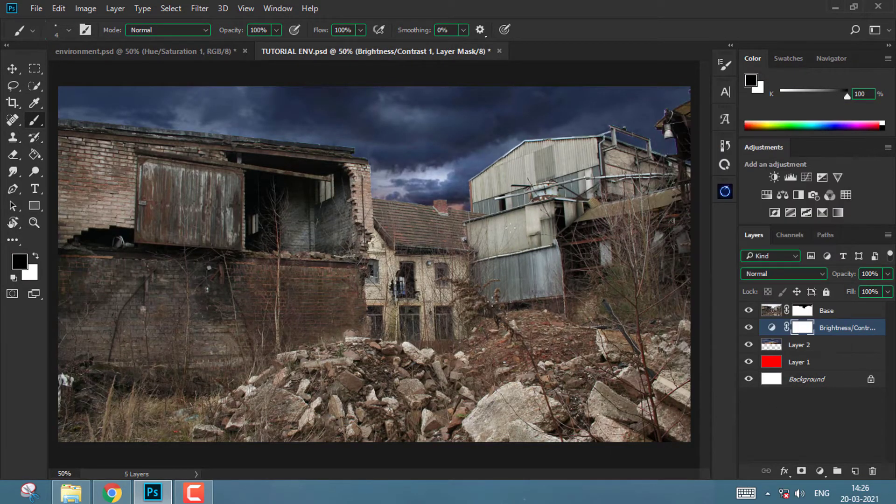
Paint black on the Base layer's mask to remove the light fringe along the brick building's roof edge and wall
key(ctrl+minus)
key(ctrl+plus)
key(ctrl+plus)
key(ctrl+plus)
drag(358, 265, 370, 248)
key(ctrl+plus)
key(ctrl+plus)
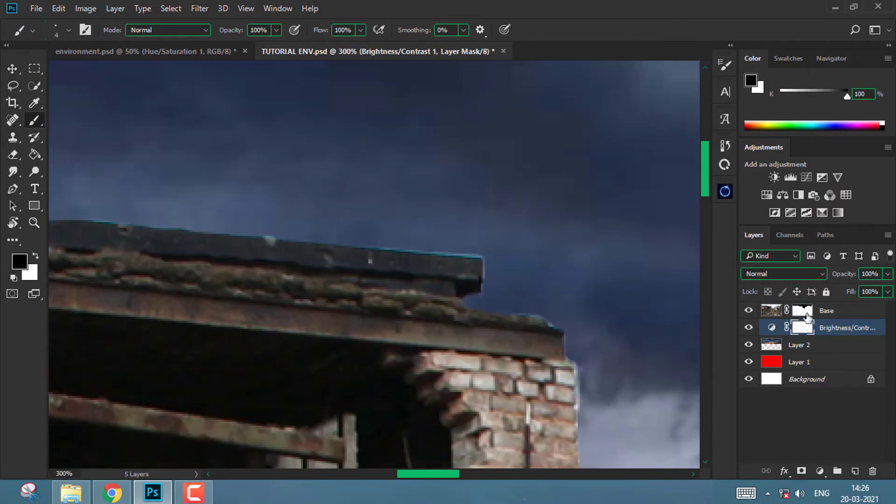
click(804, 313)
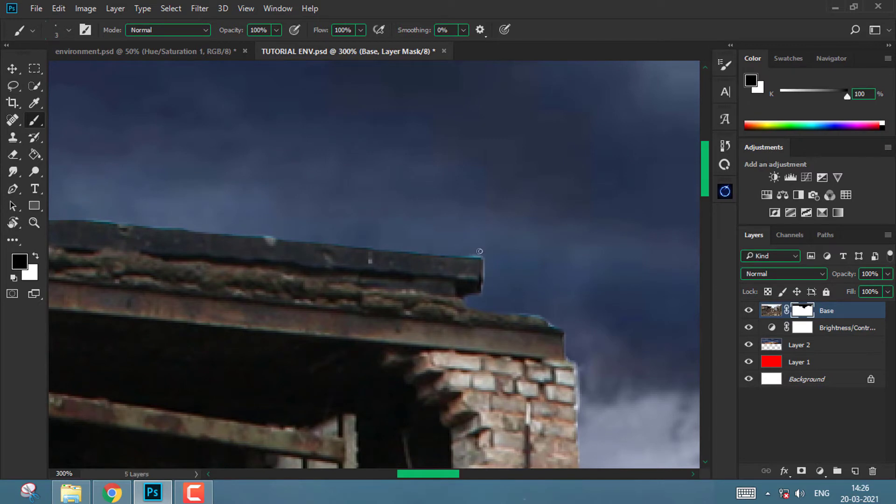
key(bracketleft)
key(bracketleft)
mouse_move(587, 376)
mouse_down()
mouse_move(452, 302)
mouse_move(448, 360)
mouse_up()
key(bracketright)
mouse_move(537, 420)
mouse_down()
mouse_move(314, 348)
mouse_move(242, 376)
mouse_up()
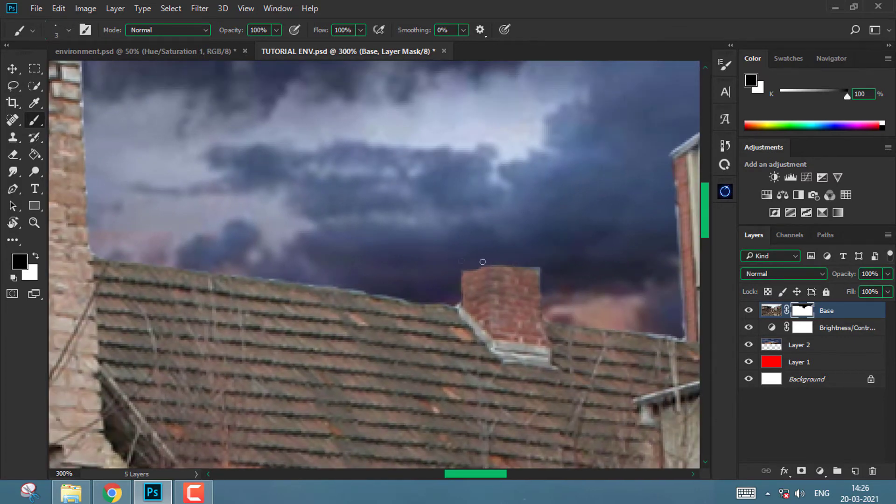
Clean the light fringe around the tiled roof and brick chimney on the Base layer's mask
key(x)
key(x)
drag(583, 270, 334, 373)
drag(414, 330, 392, 252)
Refine the Base mask along the corrugated building's vertical edge with a 4 px brush, restoring its lower corner with white
key(ctrl+plus)
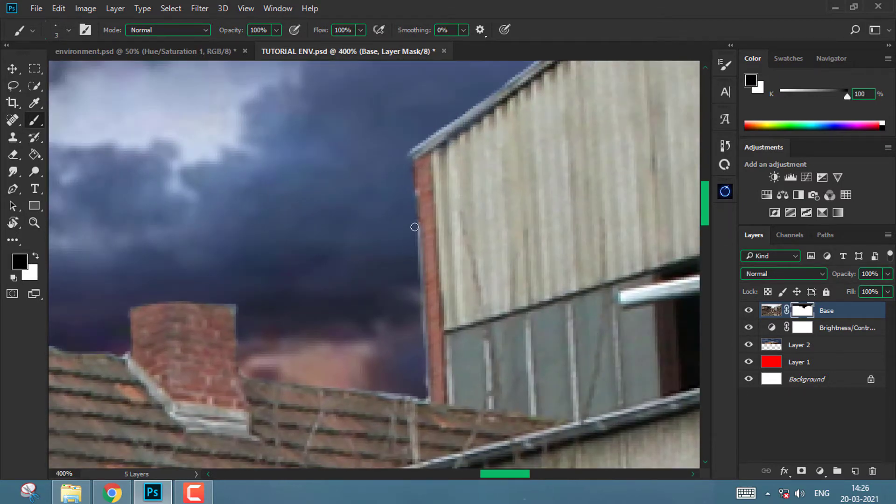
key(bracketright)
drag(418, 346, 412, 236)
mouse_move(380, 379)
mouse_down()
mouse_move(446, 293)
mouse_move(450, 303)
mouse_move(405, 308)
mouse_up()
key(x)
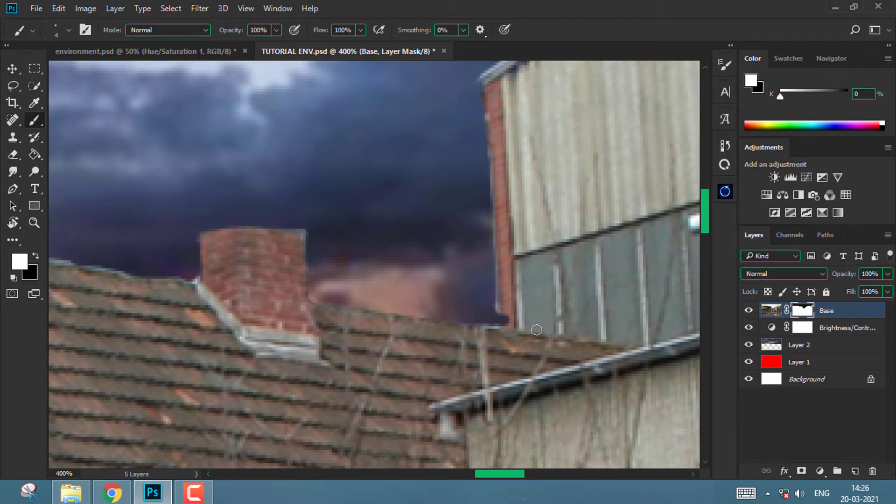
mouse_move(514, 336)
mouse_down()
mouse_move(491, 306)
mouse_move(488, 258)
mouse_up()
key(x)
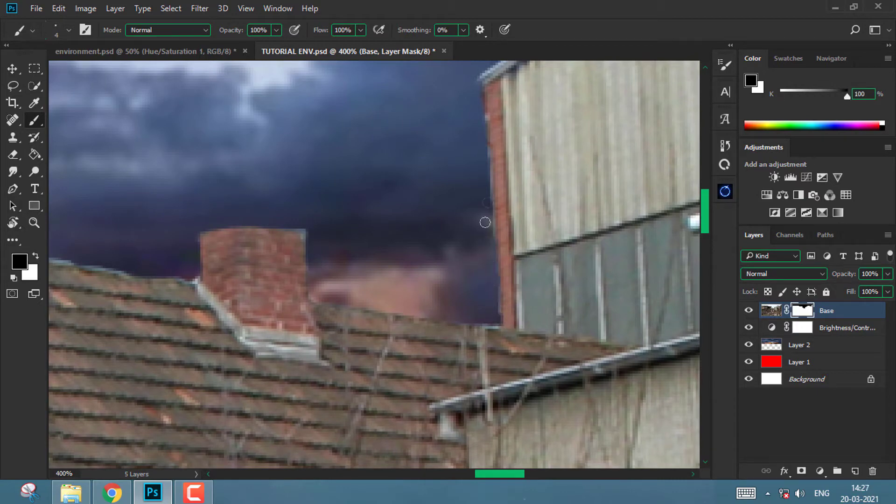
key(ctrl+minus)
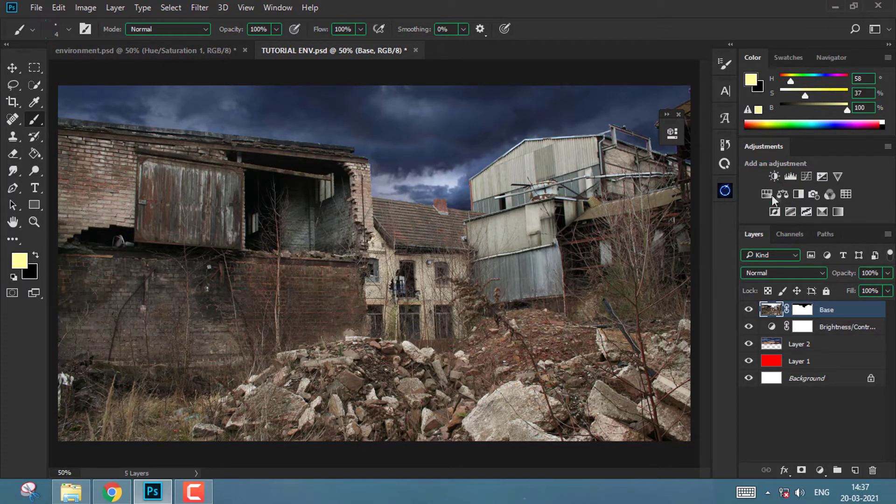
Add a Brightness/Contrast adjustment clipped to the Base layer and set its brightness to -150
click(773, 177)
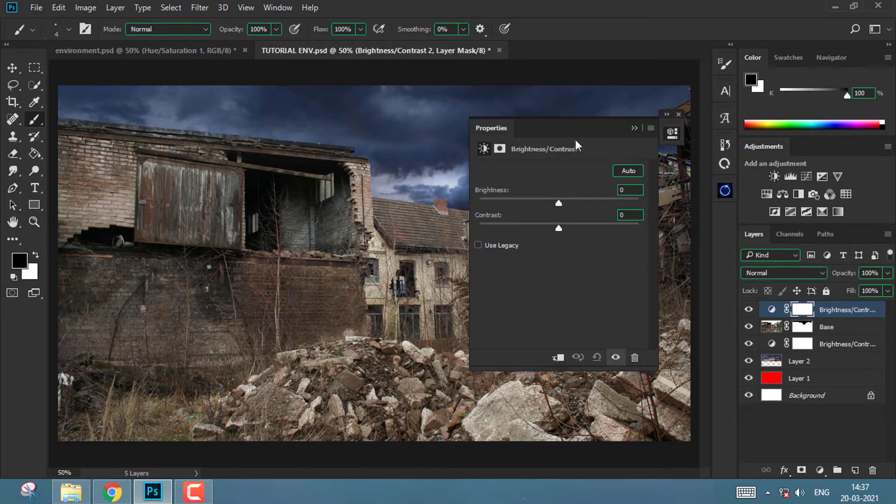
drag(576, 140, 694, 82)
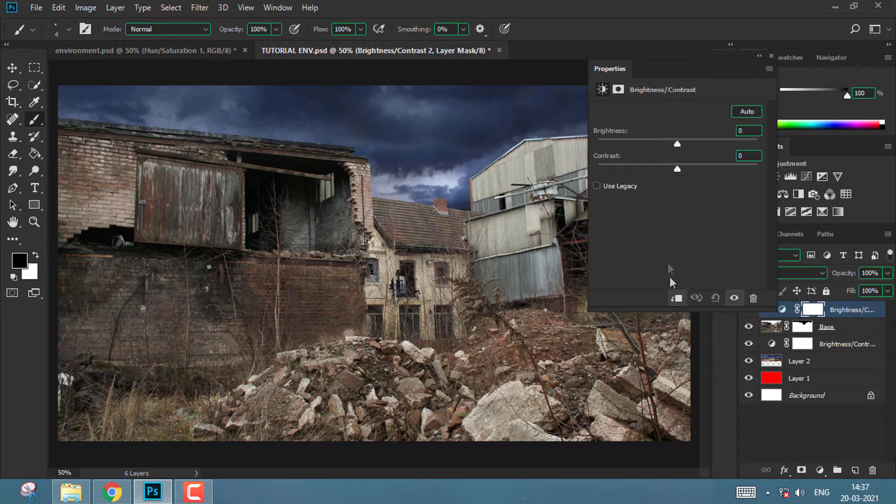
drag(677, 145, 612, 154)
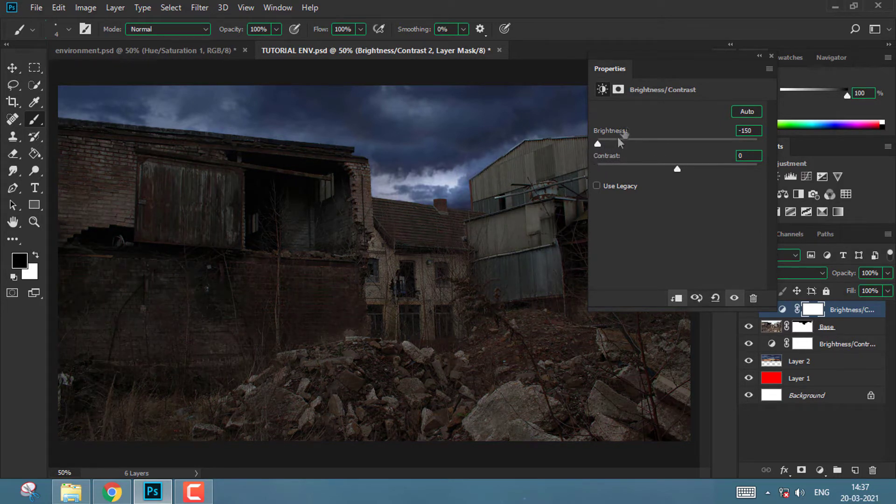
click(770, 57)
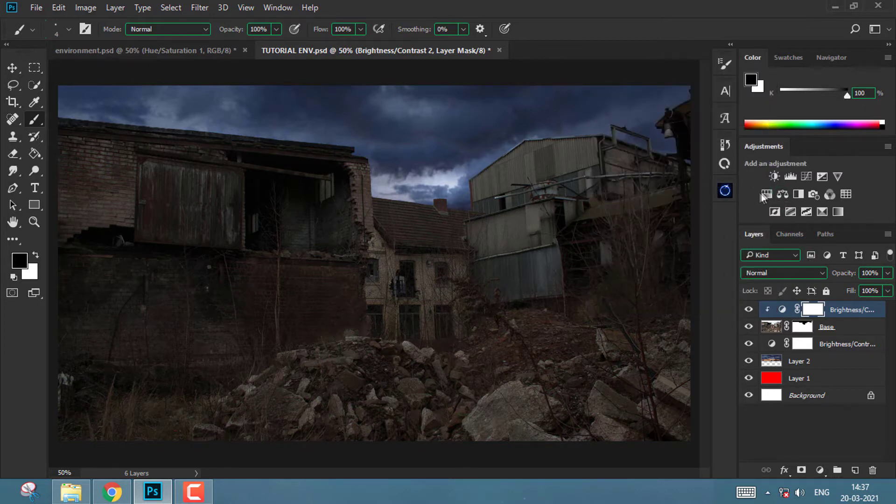
Add a Color Balance adjustment clipped to the Base layer and shift its midtones slightly toward cyan and blue
click(782, 195)
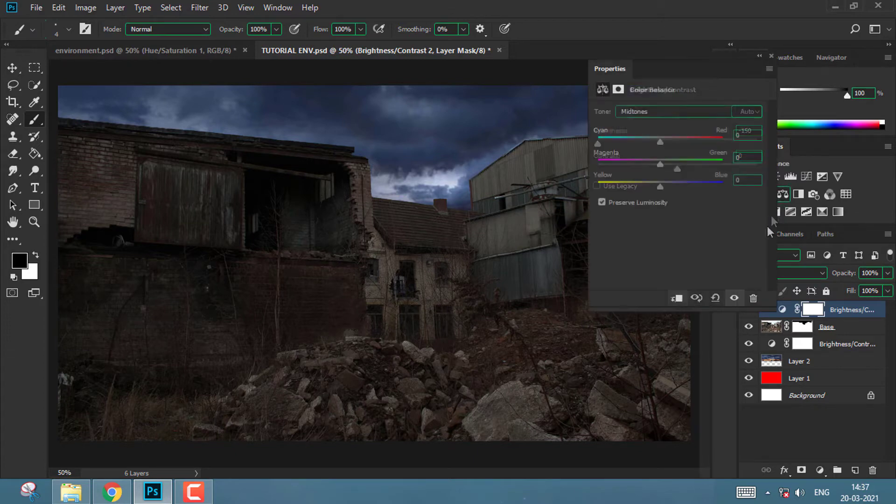
drag(681, 75, 709, 92)
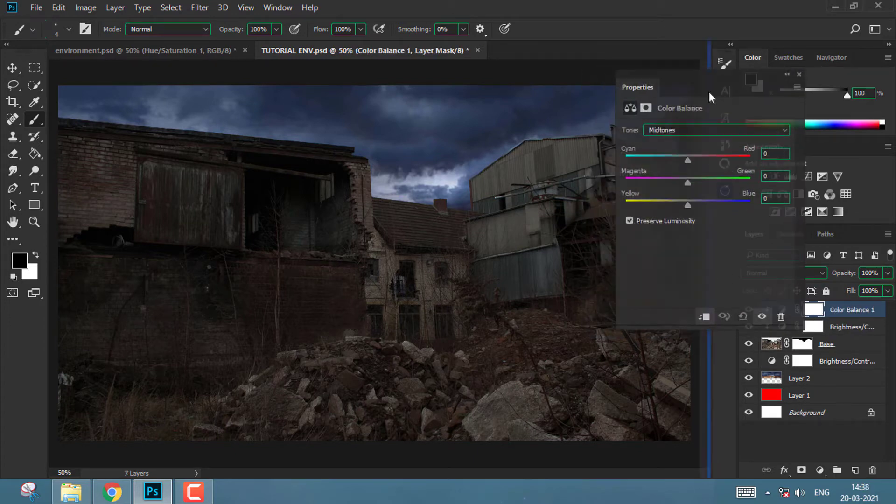
drag(680, 160, 682, 160)
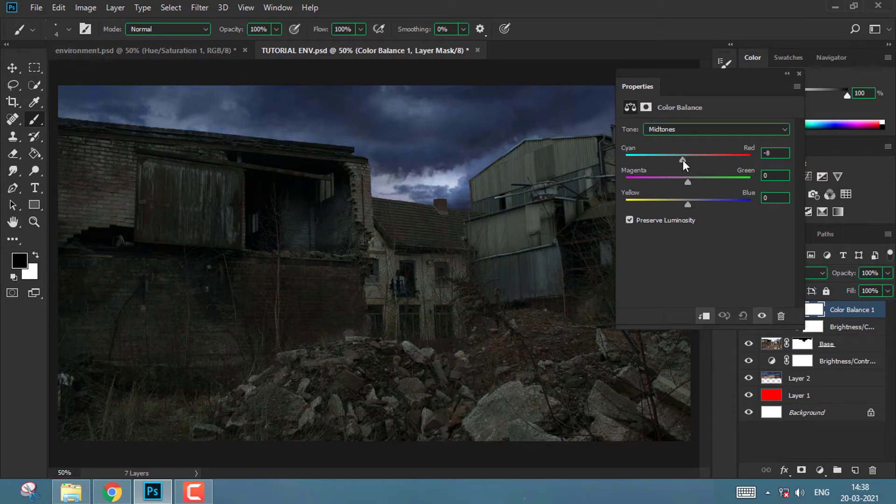
mouse_move(688, 205)
mouse_down()
mouse_move(758, 212)
mouse_move(699, 211)
mouse_up()
click(799, 74)
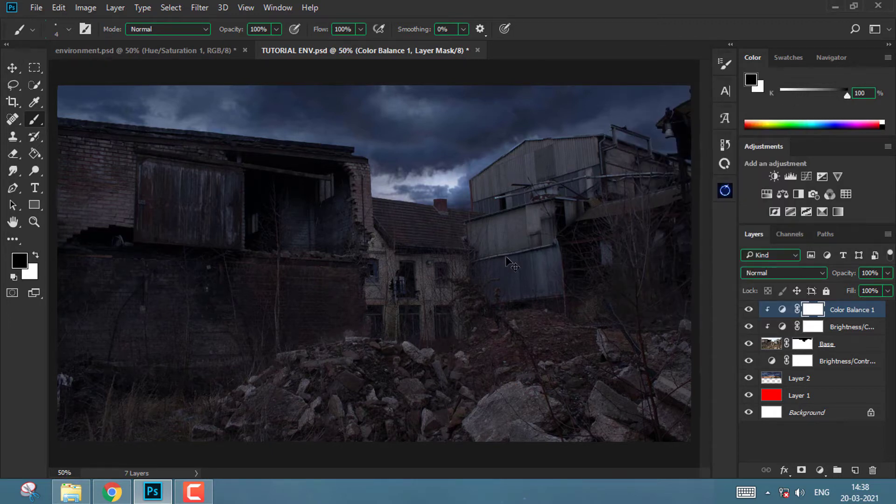
key(ctrl+0)
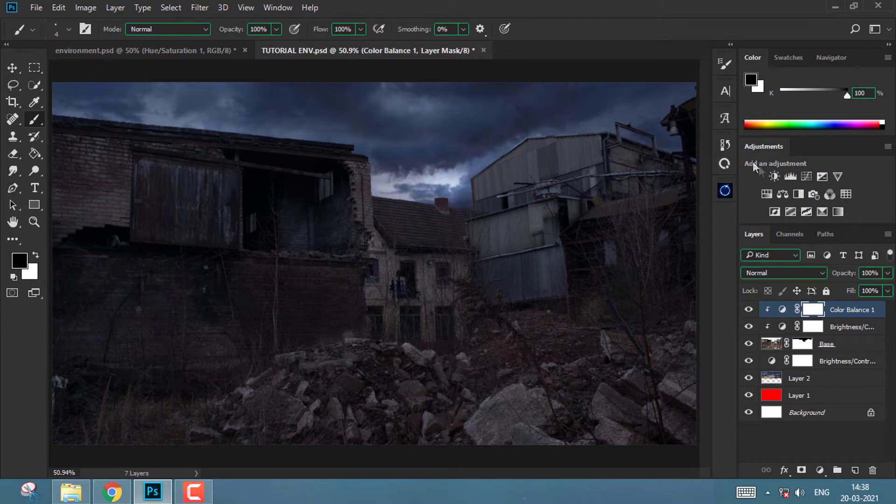
Add a Hue/Saturation adjustment clipped to the Base layer's stack and set its lightness to -26
click(767, 193)
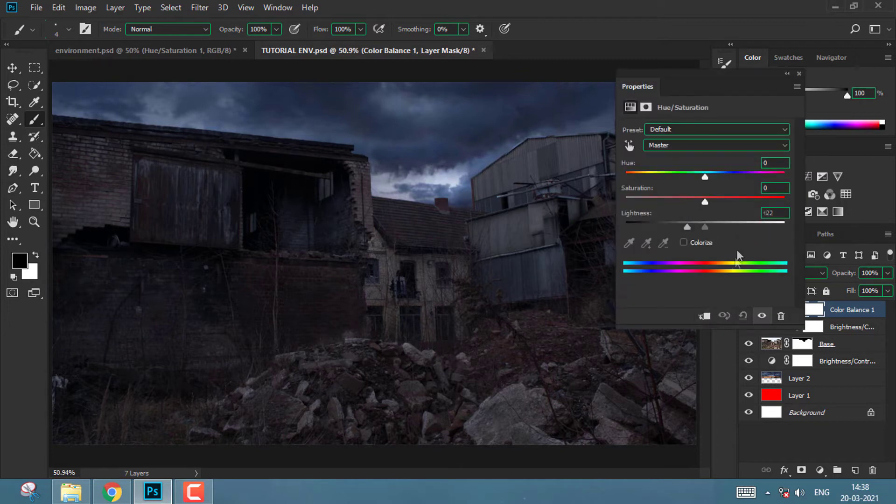
click(704, 316)
drag(700, 227, 682, 235)
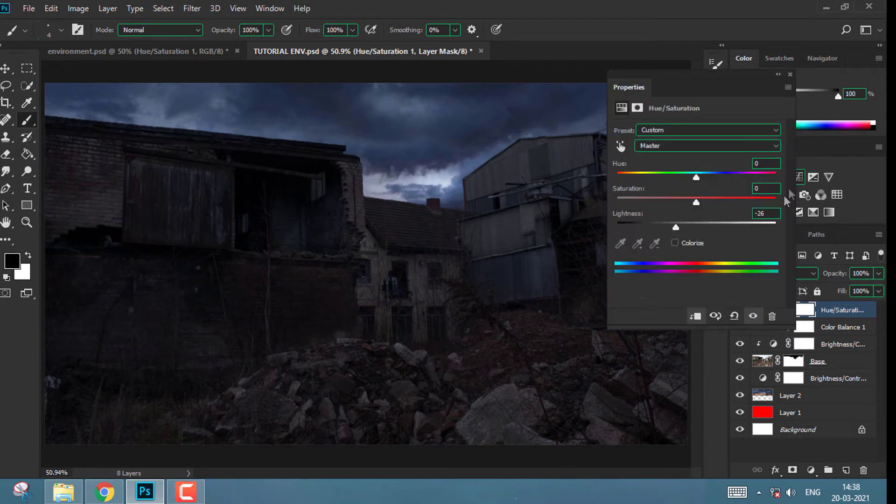
Add a Curves adjustment clipped to the Base layer's stack and pull the RGB curve slightly down in the shadows
click(798, 177)
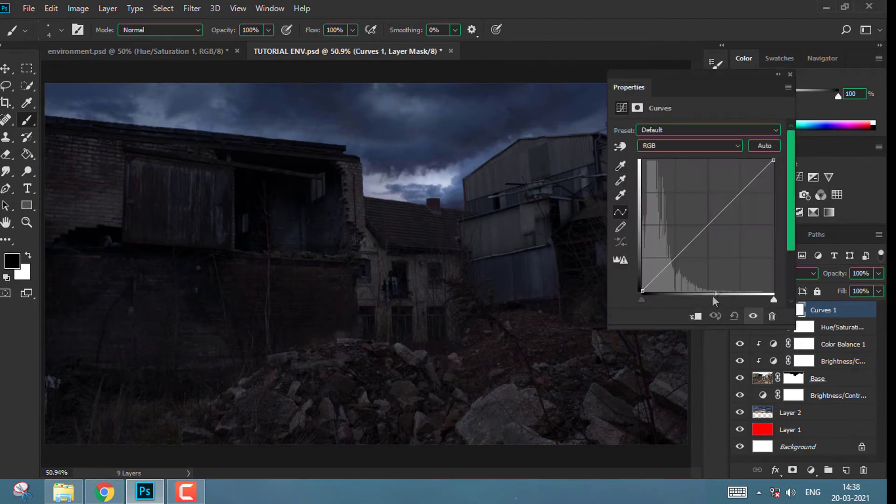
click(697, 318)
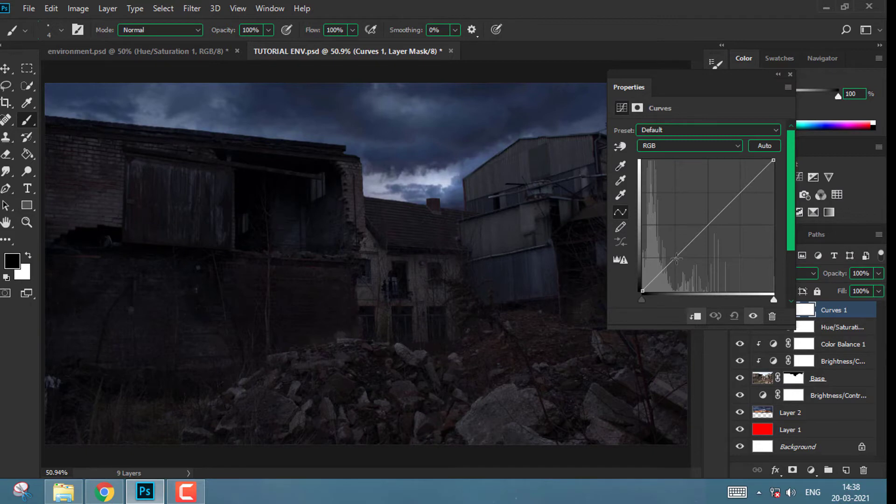
drag(677, 259, 679, 259)
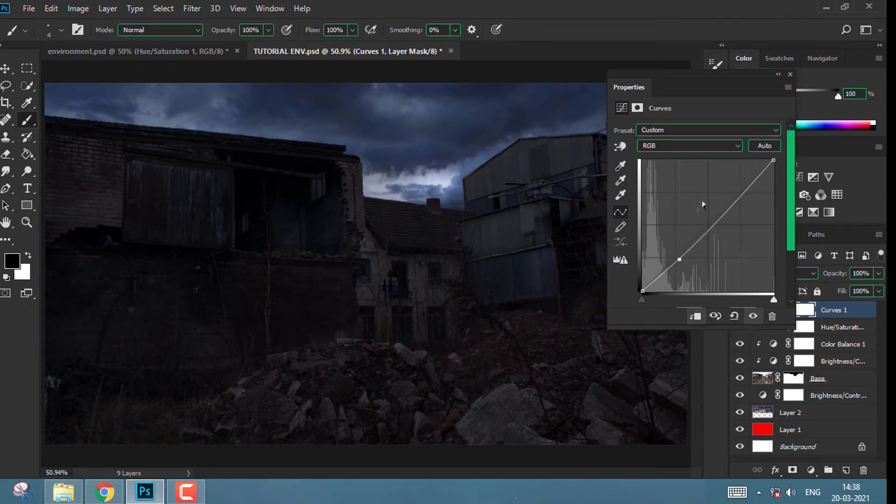
click(790, 74)
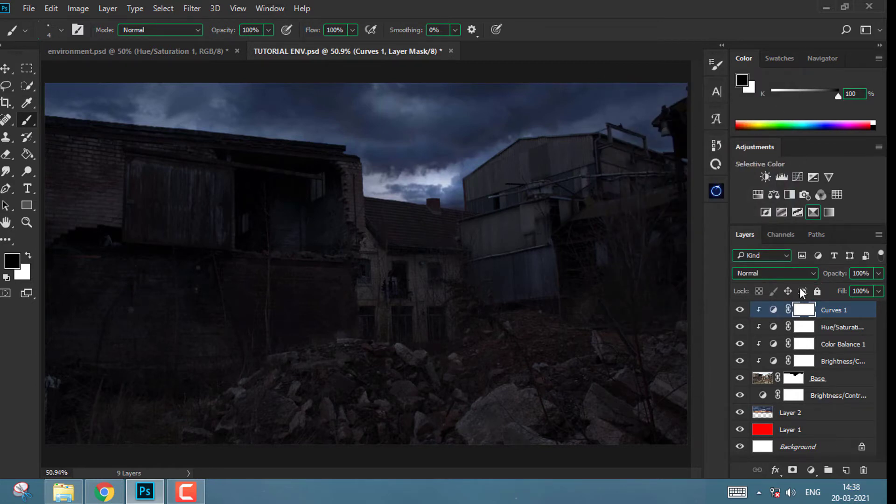
Add an unclipped Photo Filter adjustment above the Curves layer with the custom colour #13b5f8 and a density of 53%
click(803, 196)
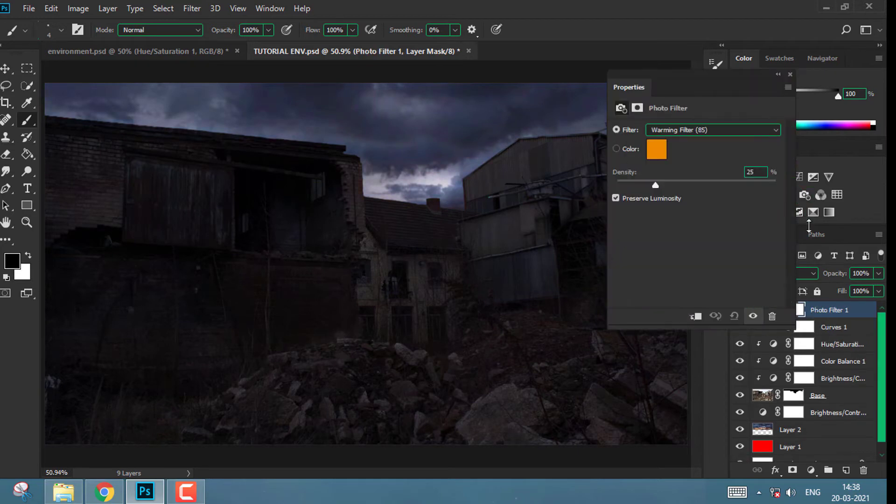
click(656, 149)
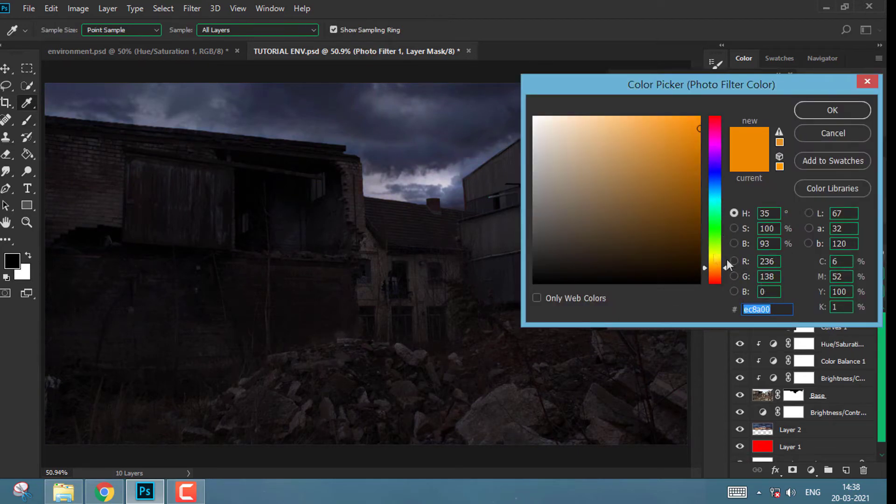
drag(727, 262, 717, 192)
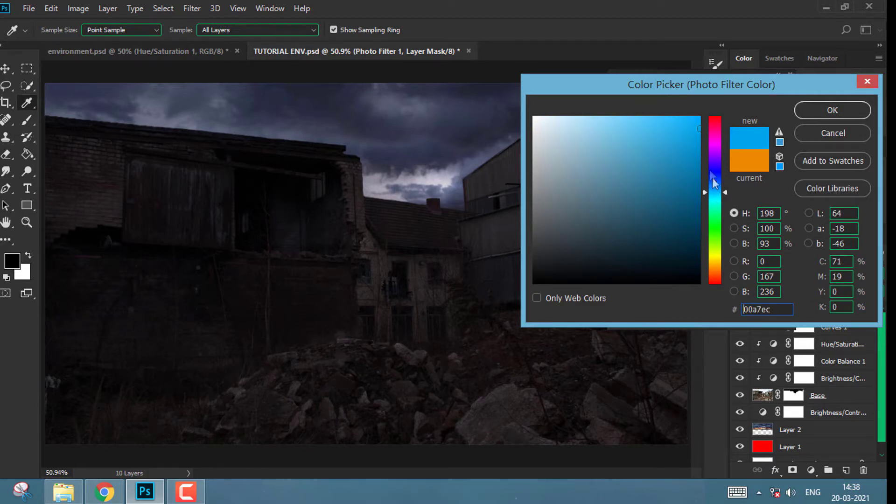
mouse_move(698, 128)
mouse_down()
mouse_move(685, 158)
mouse_move(696, 117)
mouse_up()
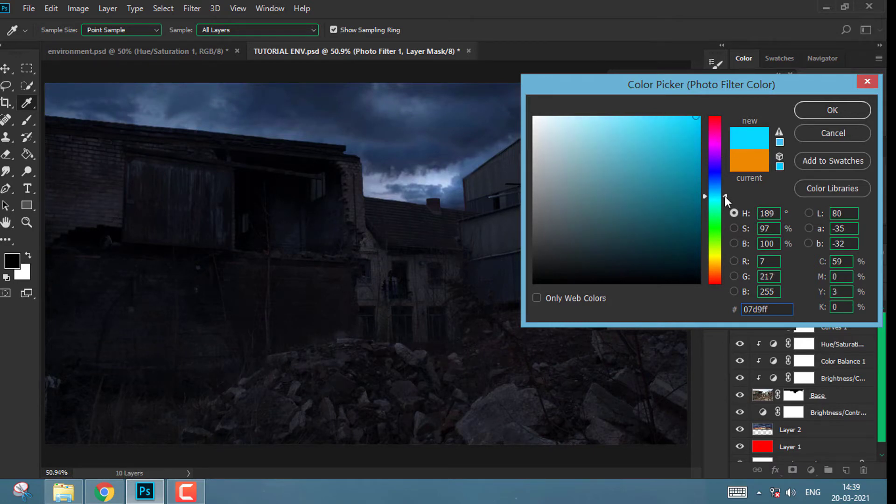
drag(670, 157, 686, 121)
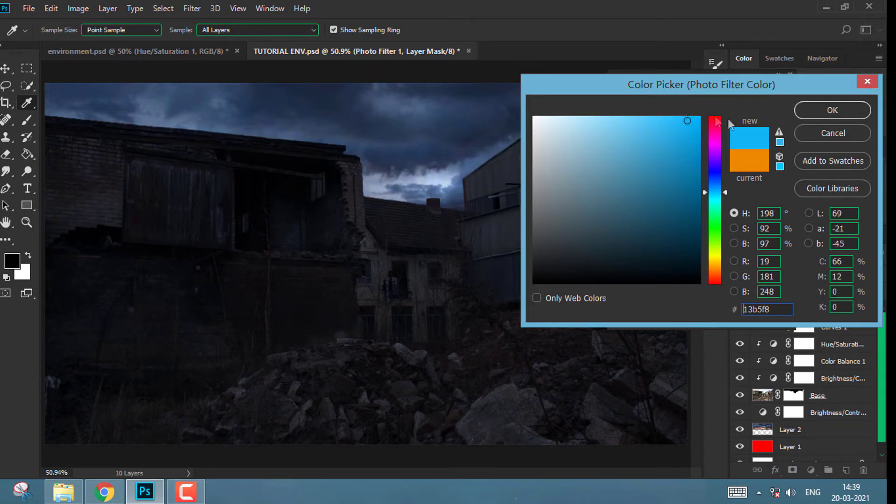
click(810, 119)
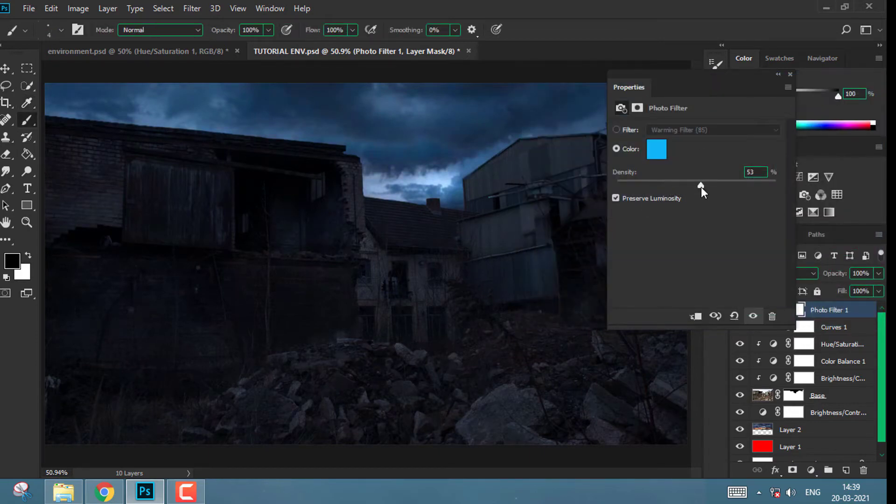
Change the Photo Filter's colour to a darker, more saturated blue
click(655, 147)
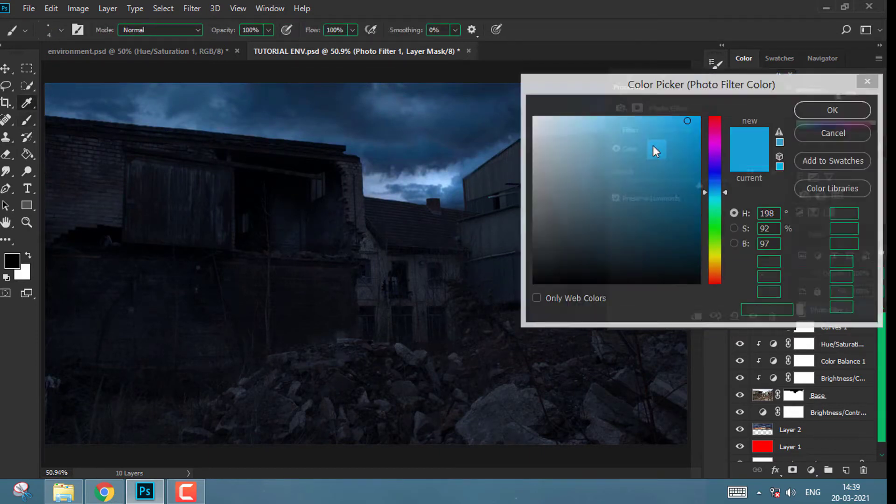
mouse_move(692, 145)
mouse_down()
mouse_move(690, 160)
mouse_move(698, 156)
mouse_up()
click(843, 118)
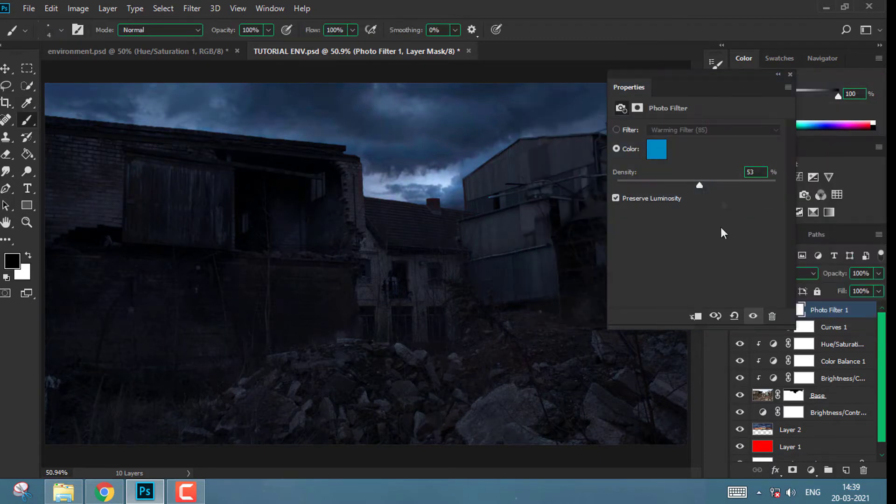
click(790, 75)
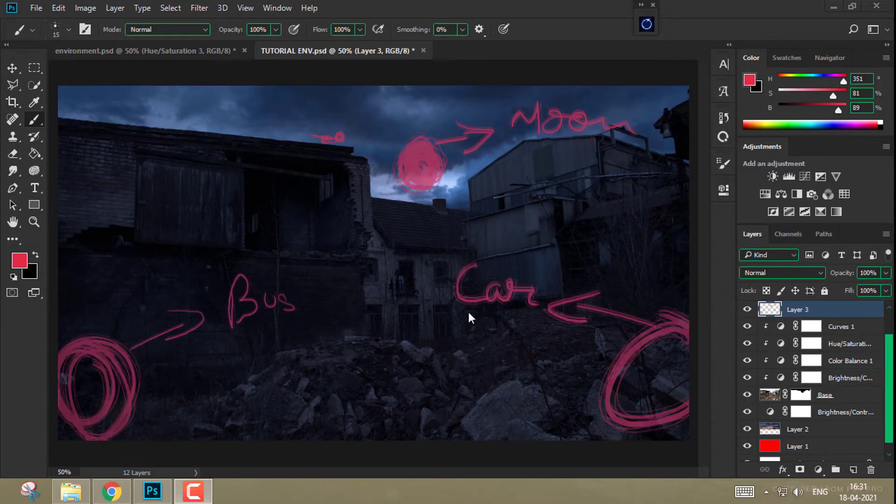
Rotate the destroyed school bus to -7.15° and scale it to about 86.89%, moving it over the photo's left building and rubble
click(441, 6)
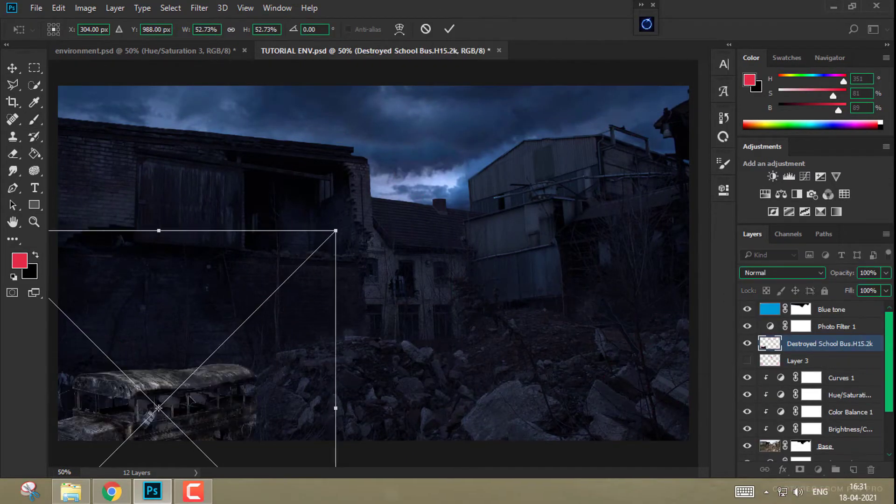
drag(201, 406, 224, 308)
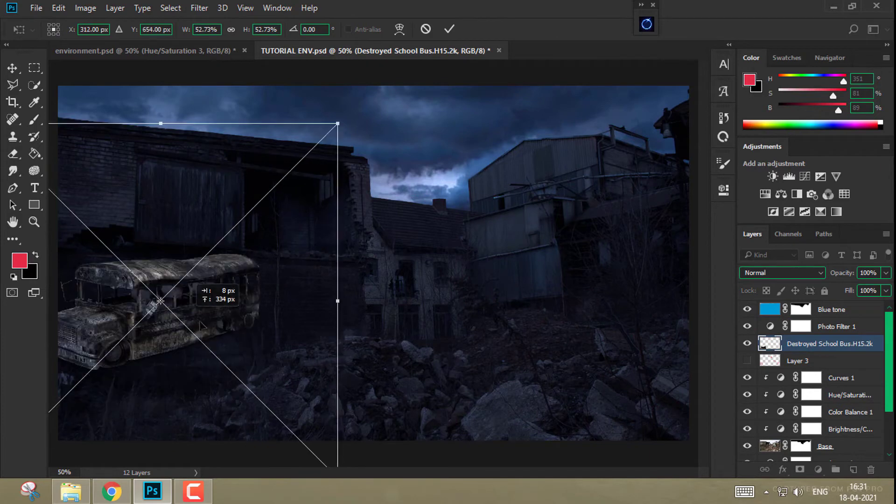
drag(354, 327, 374, 312)
key(ctrl+minus)
key(ctrl+minus)
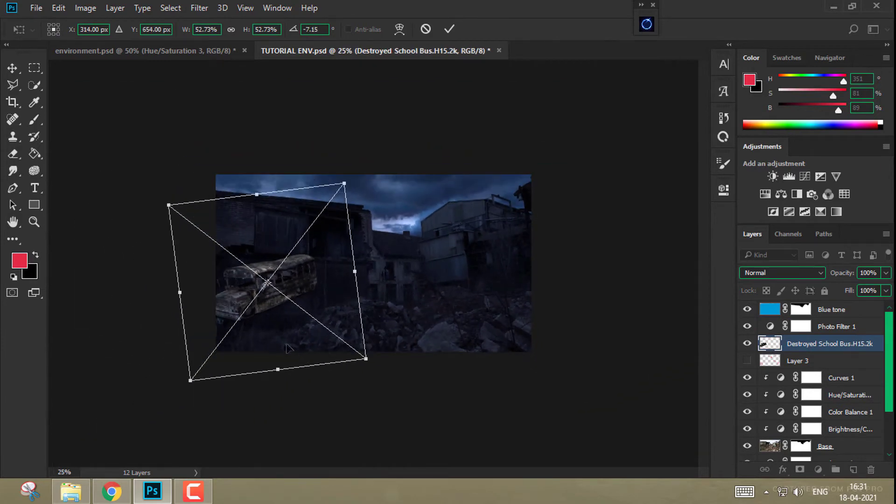
drag(344, 184, 399, 125)
drag(286, 315, 299, 329)
key(ctrl+minus)
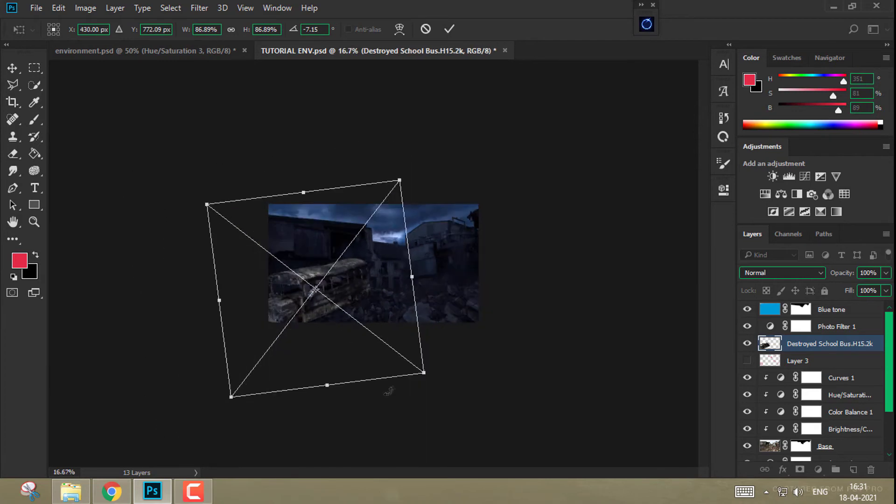
Fine-tune the bus's scale and rotation, fit it into the image's lower-left corner and apply the transformation
drag(421, 372, 386, 351)
drag(449, 340, 440, 361)
key(ctrl+plus)
key(ctrl+plus)
drag(243, 373, 255, 412)
drag(422, 379, 427, 353)
mouse_move(268, 373)
mouse_down()
mouse_move(268, 383)
mouse_move(283, 373)
mouse_move(273, 378)
mouse_up()
key(Return)
key(ctrl+plus)
key(b)
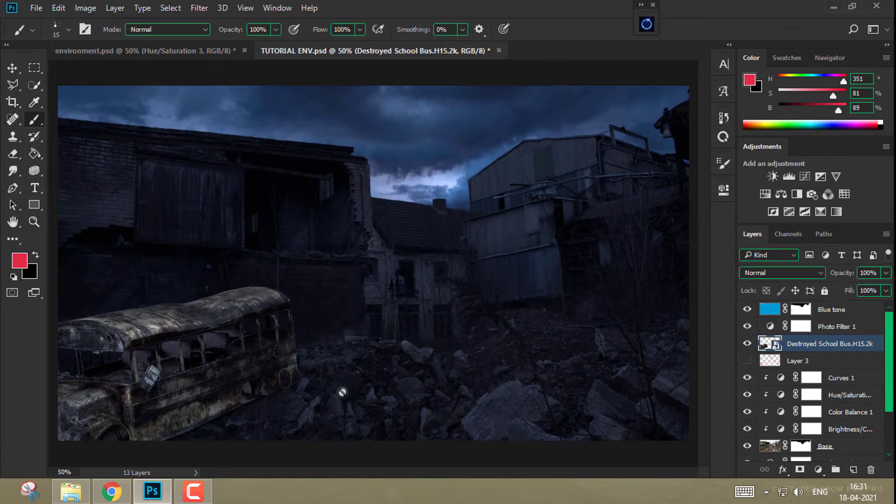
Examine how the placed bus sits against the rubble, its lower edge and the buildings behind it
key(ctrl+minus)
key(ctrl+plus)
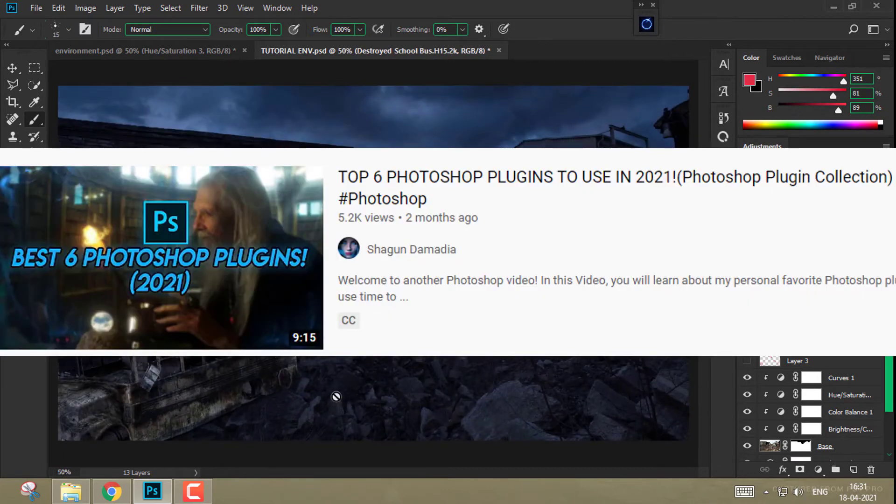
key(ctrl+plus)
key(ctrl+plus)
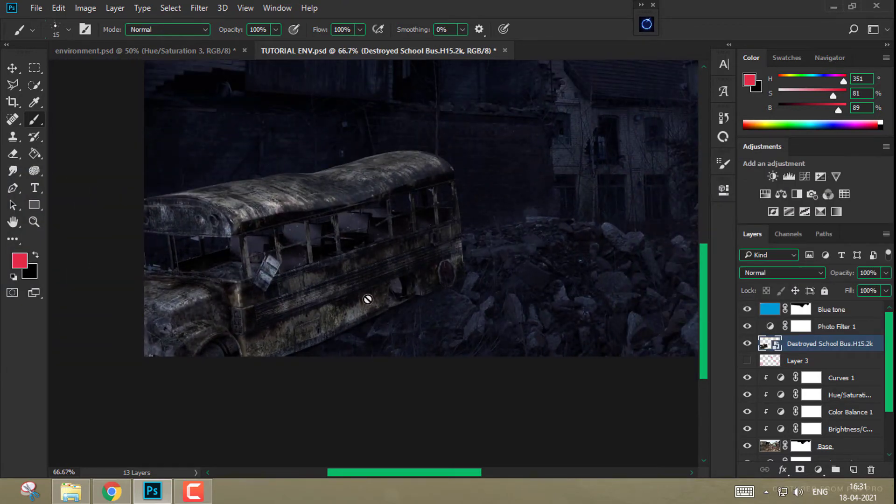
key(ctrl+minus)
key(ctrl+plus)
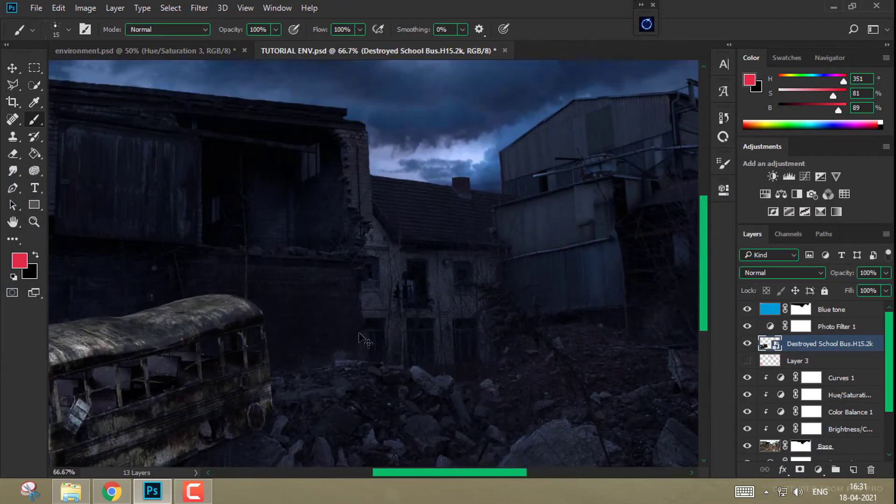
scroll(364, 340, down, 2)
scroll(347, 339, up, 1)
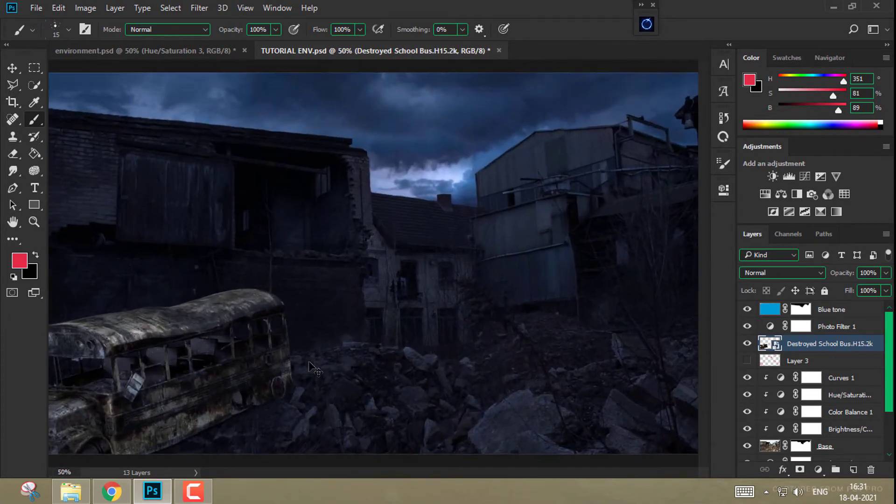
scroll(254, 371, up, 2)
scroll(350, 272, down, 5)
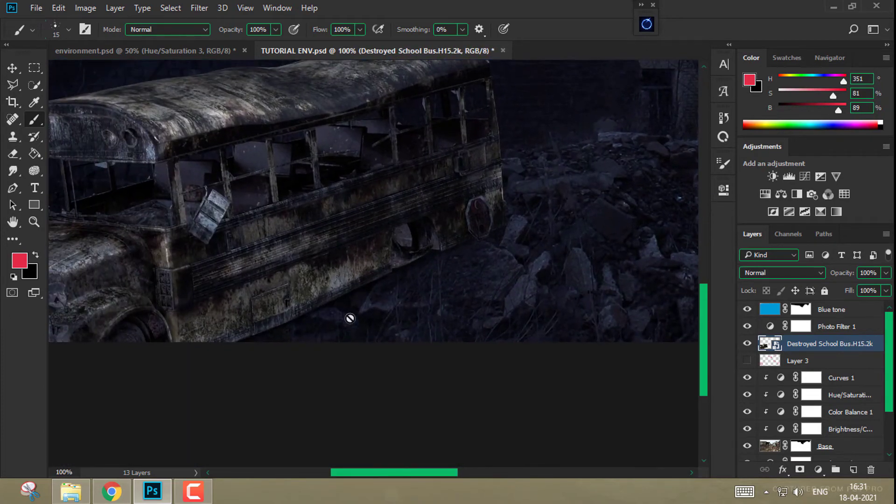
scroll(350, 318, up, 2)
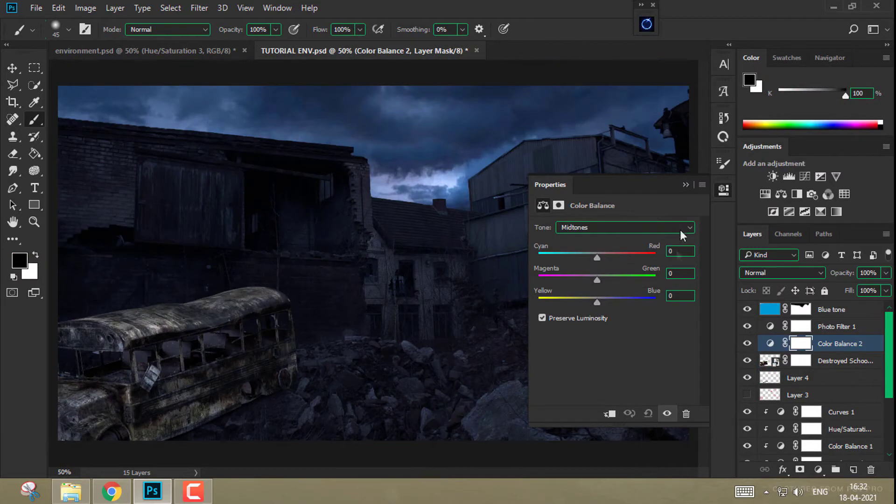
Clip the new Color Balance adjustment to the Destroyed School Bus layer and shift its midtones toward cyan
click(609, 413)
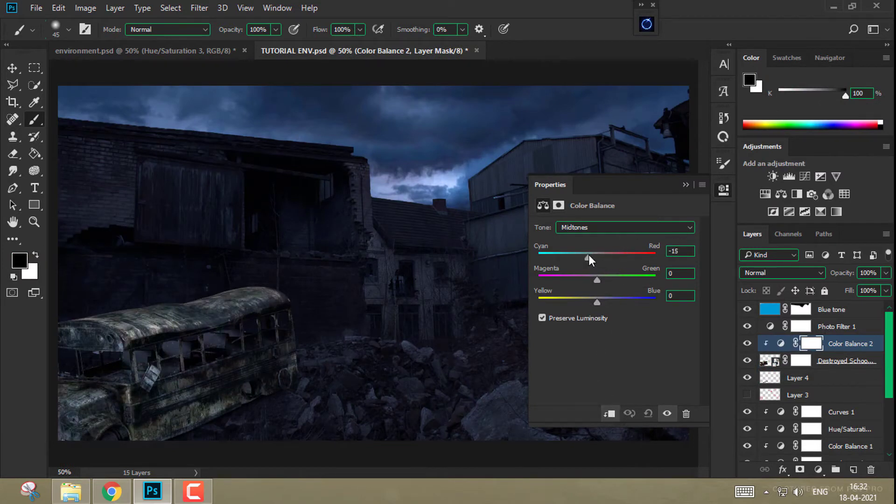
drag(586, 254, 584, 255)
click(685, 185)
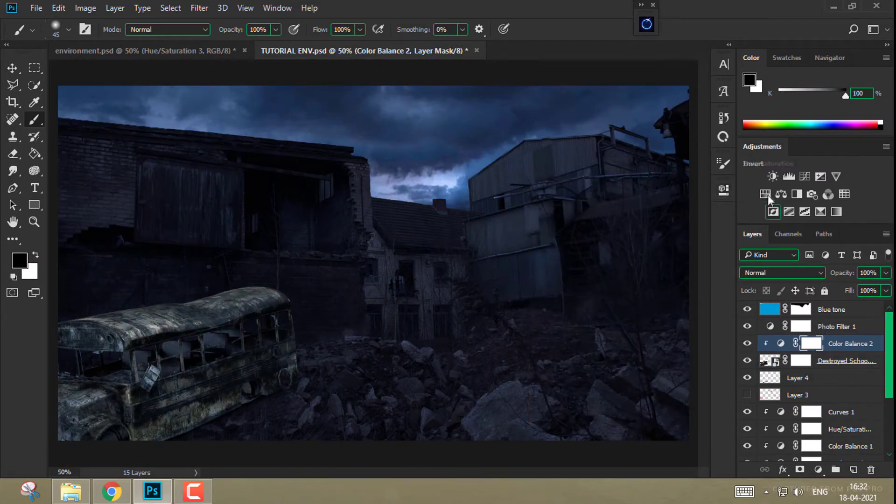
Add a Brightness/Contrast adjustment clipped to the bus layer with brightness -86 and contrast about -25
click(772, 177)
drag(614, 259, 570, 261)
drag(613, 284, 580, 287)
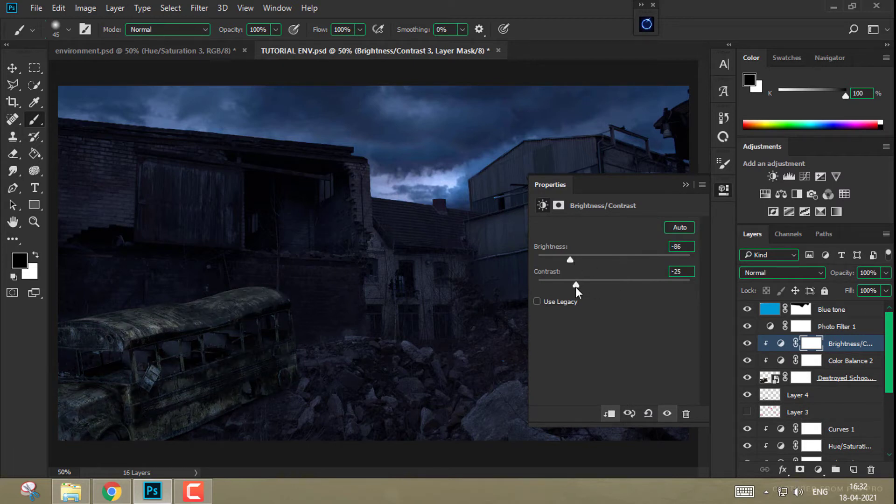
click(685, 185)
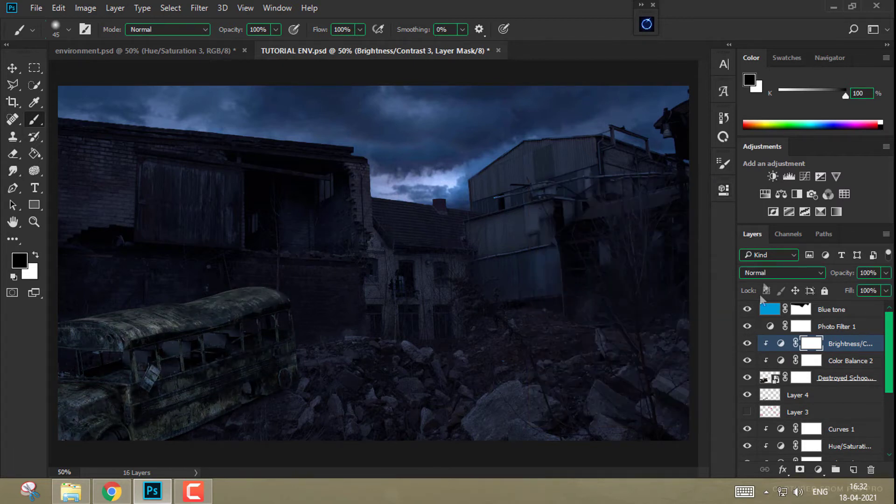
Add a Hue/Saturation adjustment clipped to the bus, colorized with hue 206, saturation 3 and lightness -32
click(764, 194)
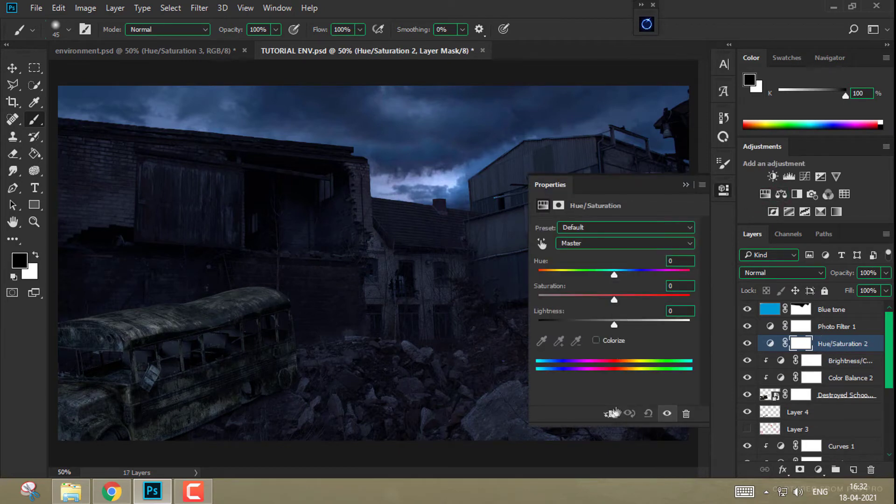
click(610, 413)
click(596, 340)
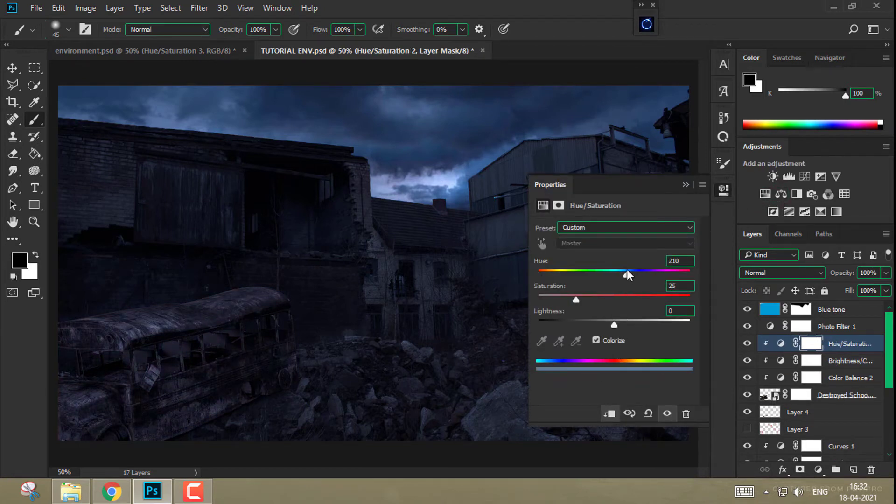
drag(626, 270, 626, 270)
mouse_move(603, 327)
mouse_down()
mouse_move(586, 330)
mouse_move(597, 329)
mouse_up()
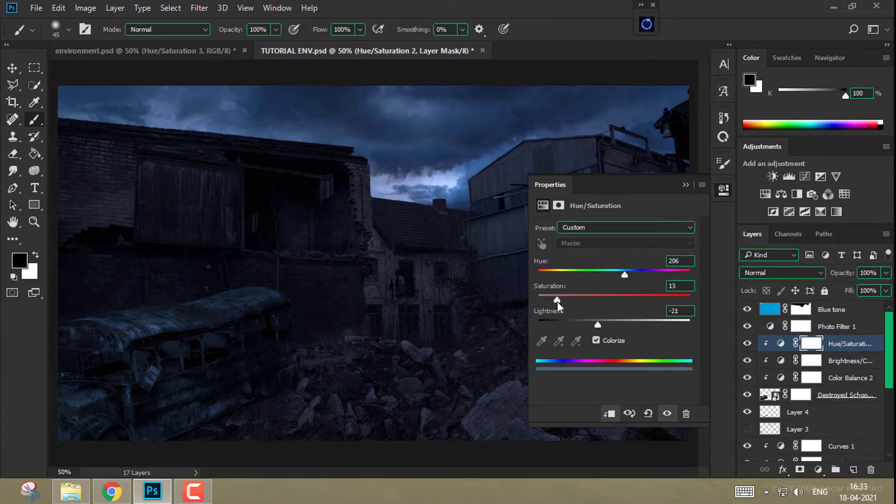
drag(557, 302, 543, 304)
drag(598, 326, 590, 327)
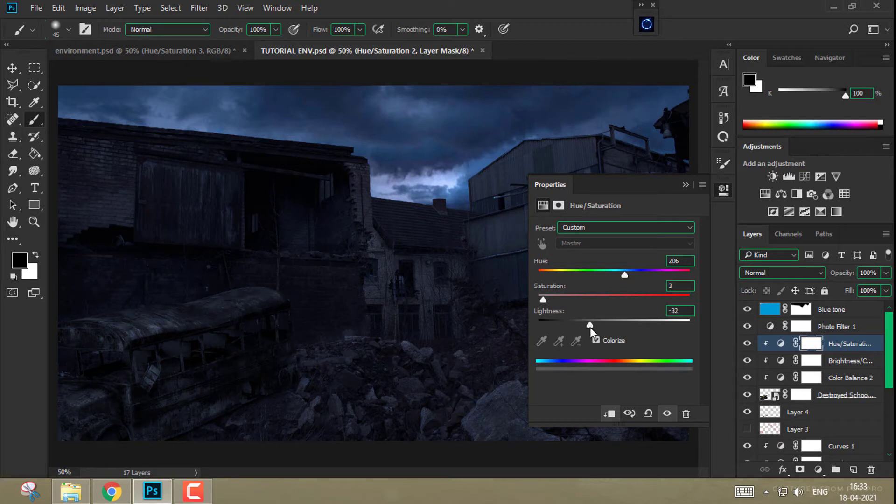
click(685, 184)
Lower the opacity of the bus's Brightness/Contrast adjustment to 72%
click(856, 360)
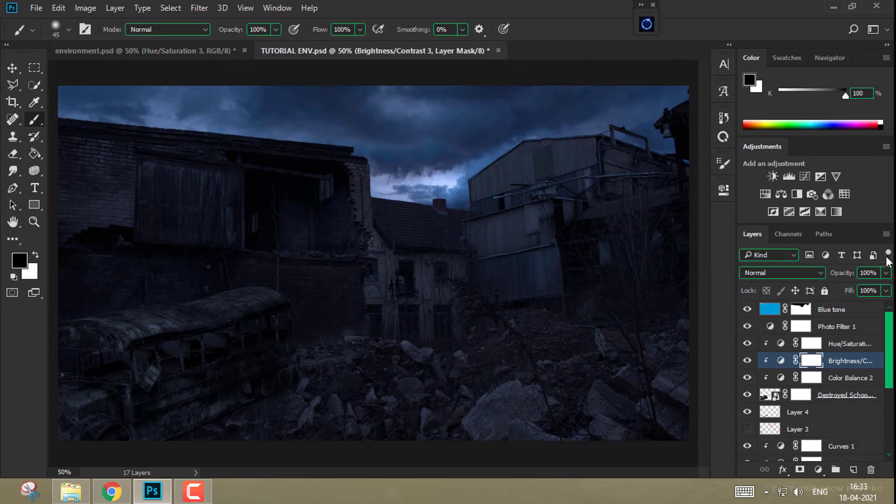
click(885, 290)
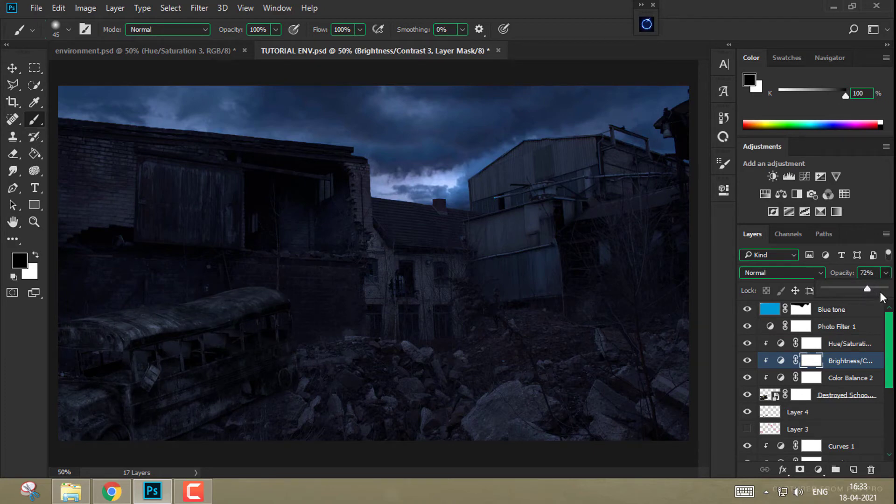
Create a clipped layer above the bus's Hue/Saturation adjustment and sample a dark blue from the sky as the painting colour
click(849, 344)
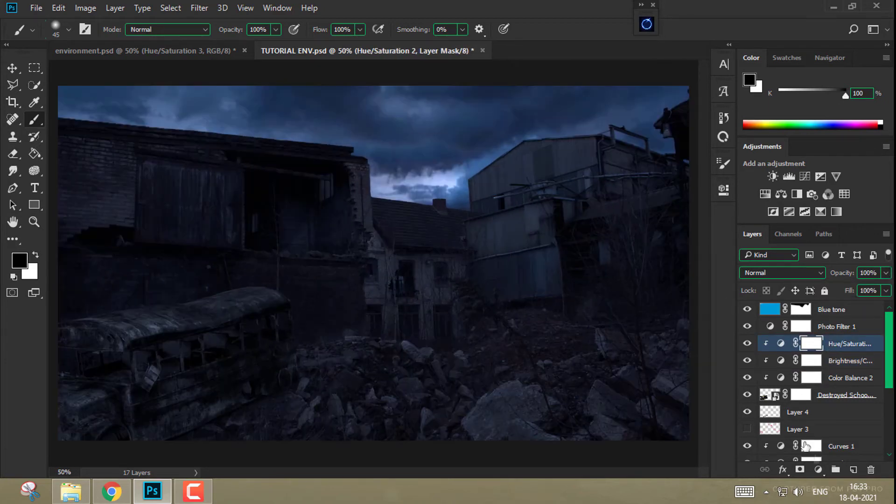
click(855, 470)
right_click(821, 344)
click(584, 303)
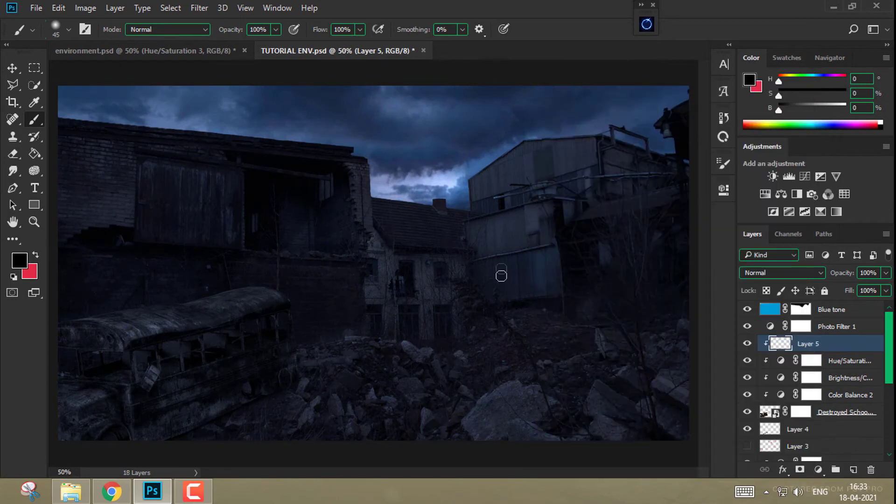
alt+click(375, 136)
mouse_move(403, 155)
mouse_down()
mouse_move(436, 176)
mouse_move(462, 133)
mouse_up()
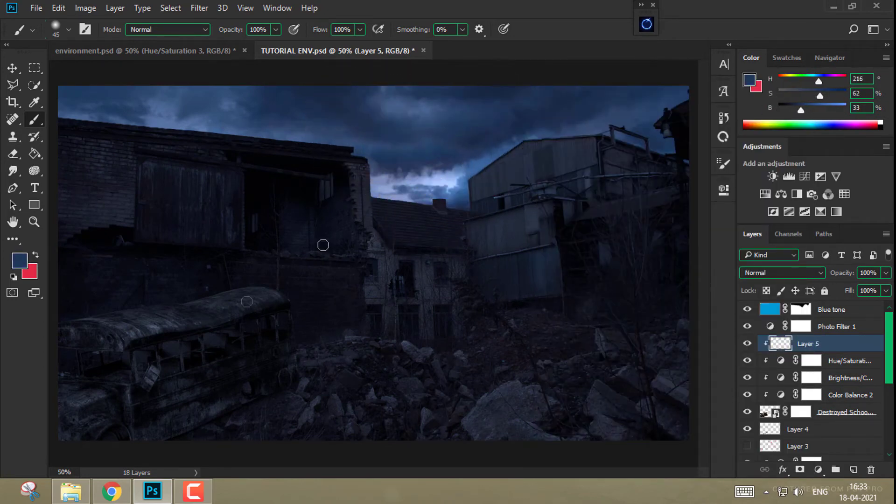
Enlarge the brush to 300 px and set the new clipped layer's blend mode to Multiply
key(bracketright)
key(bracketright)
key(bracketright)
key(bracketright)
key(bracketright)
key(bracketright)
key(bracketright)
key(bracketright)
key(bracketright)
key(bracketright)
key(bracketright)
key(bracketright)
click(782, 272)
click(765, 46)
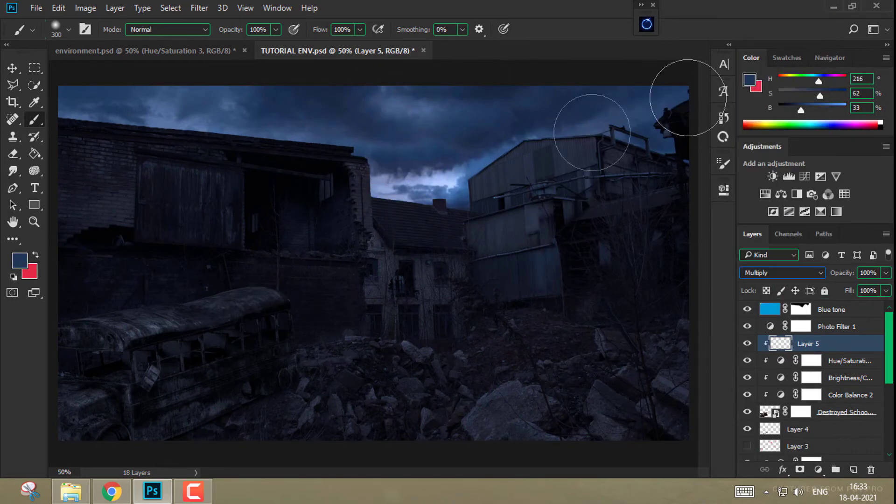
Paint a shadow over the bus at 16% brush flow and reduce the shadow layer's opacity
drag(359, 32, 309, 46)
mouse_move(70, 345)
mouse_down()
mouse_move(116, 328)
mouse_move(213, 404)
mouse_up()
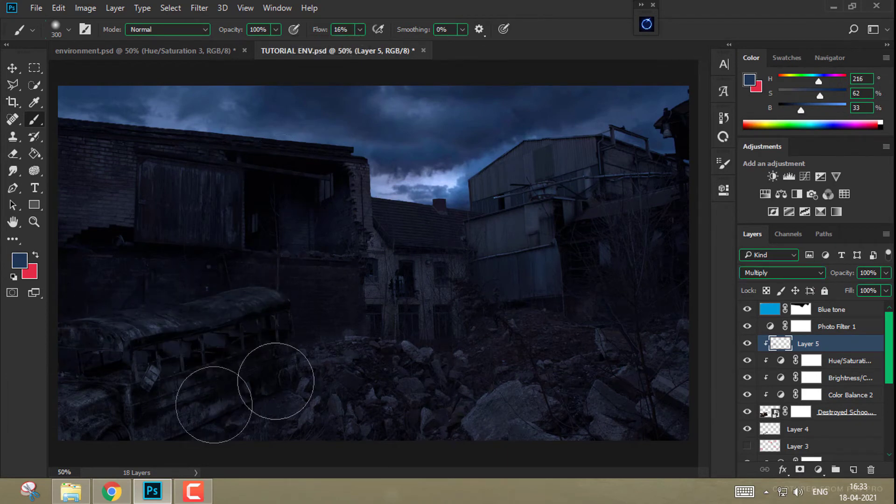
click(885, 290)
drag(862, 291, 866, 289)
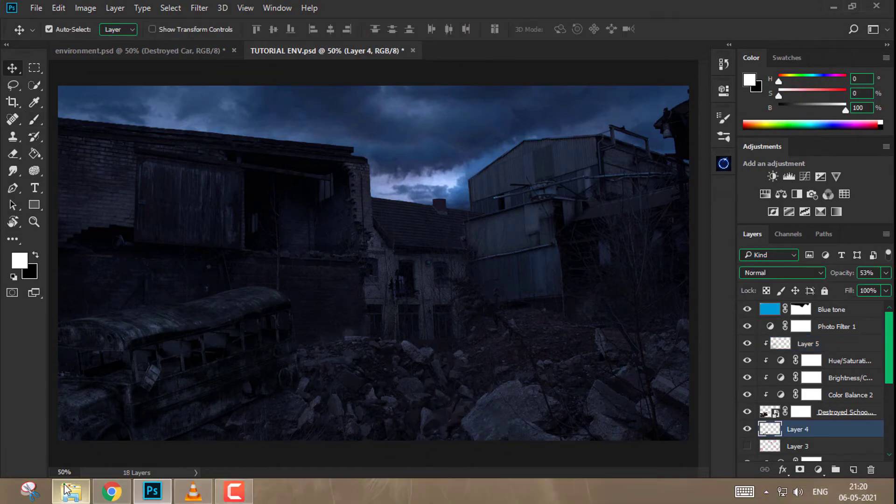
Place the Abandoned Car.G03.2k image in the document and move its layer above Layer 5
click(70, 490)
drag(150, 112, 464, 350)
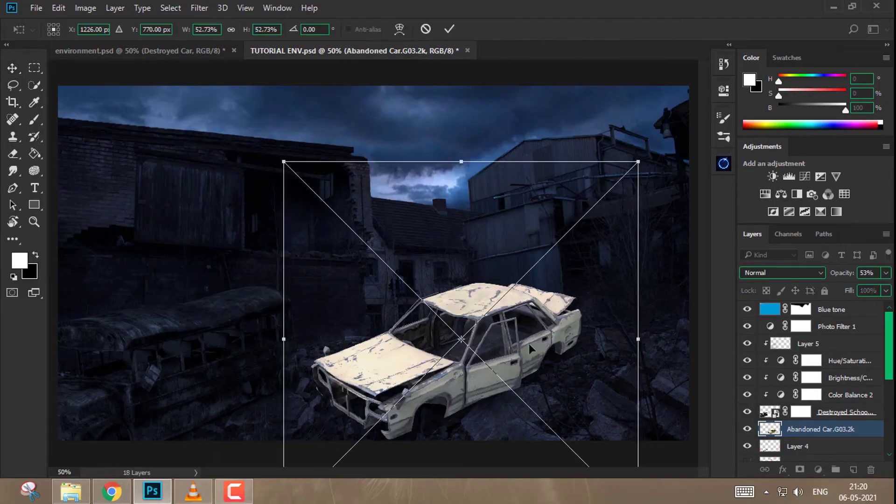
key(Return)
drag(820, 429, 838, 340)
Flip the car horizontally, tilt it slightly and fit it into the image's lower-right corner
key(ctrl+t)
right_click(488, 143)
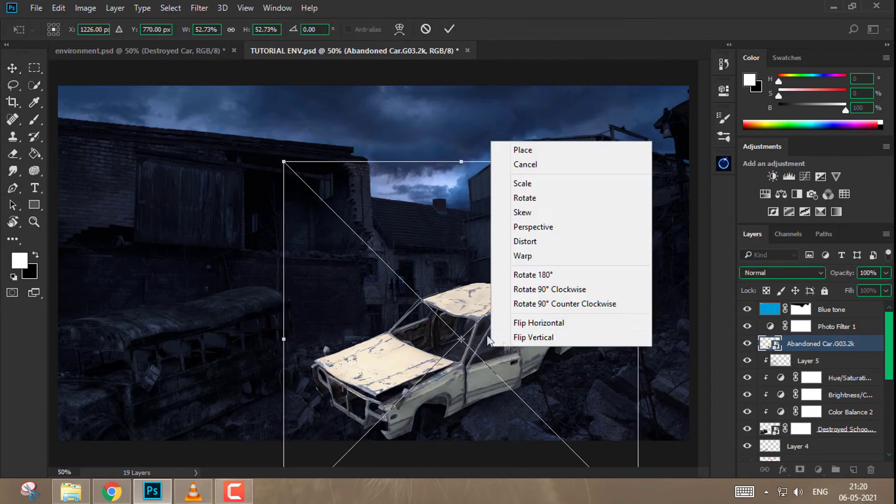
click(537, 354)
key(ctrl+minus)
drag(470, 347, 560, 380)
drag(621, 392, 623, 385)
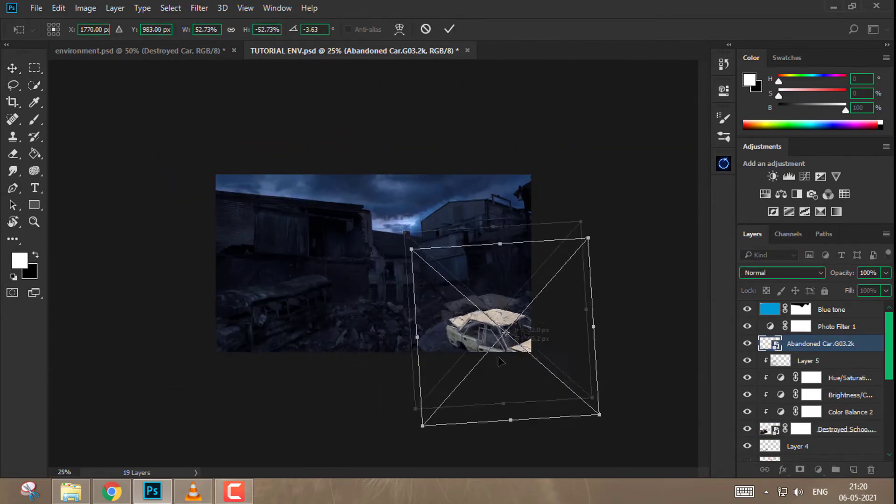
drag(506, 373, 514, 369)
key(Return)
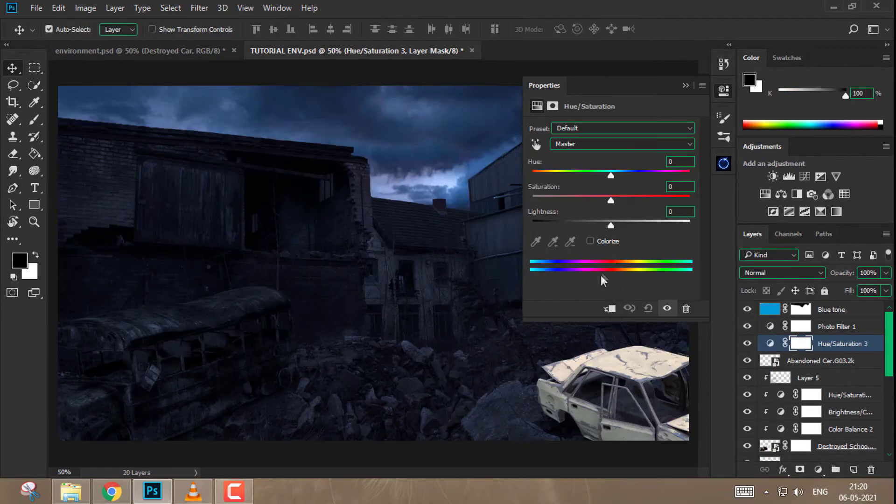
Darken the car with a clipped, colorized Hue/Saturation adjustment of reduced saturation and lightness, plus a Brightness/Contrast adjustment
click(590, 241)
click(609, 308)
drag(596, 177, 617, 175)
drag(571, 200, 542, 202)
drag(595, 225, 570, 231)
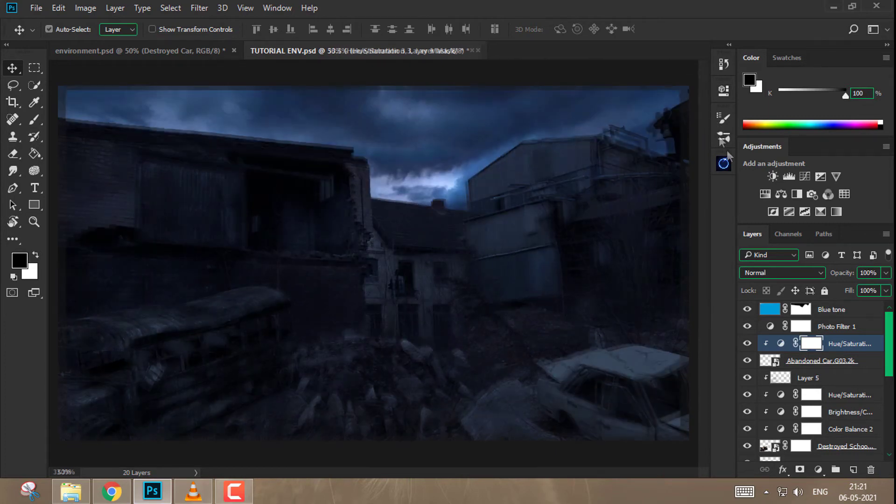
click(772, 177)
drag(611, 156, 587, 160)
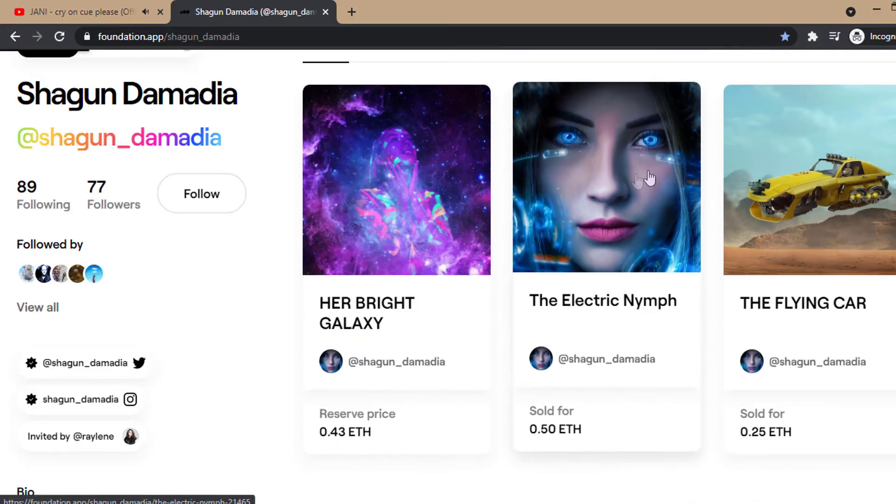
Look through the artwork pages of The Electric Nymph and HER BRIGHT GALAXY on the artist's Foundation profile in the browser
click(576, 216)
scroll(541, 262, down, 5)
scroll(529, 261, down, 4)
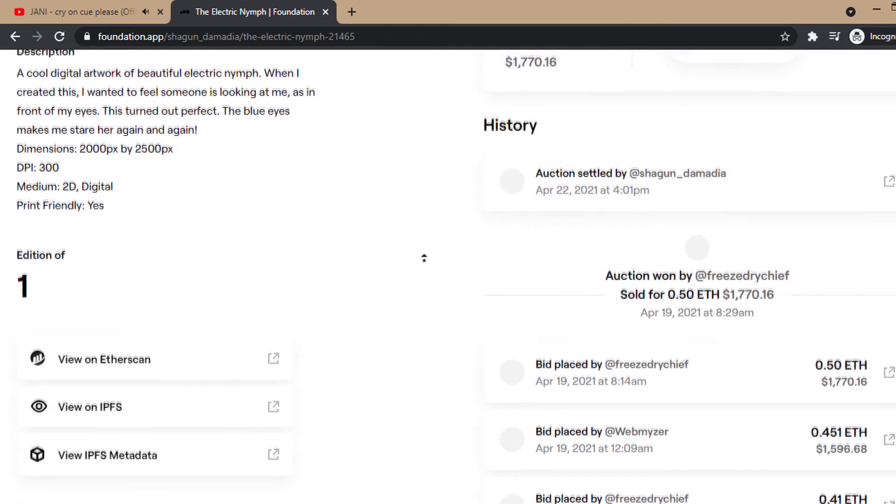
scroll(424, 256, up, 8)
click(16, 35)
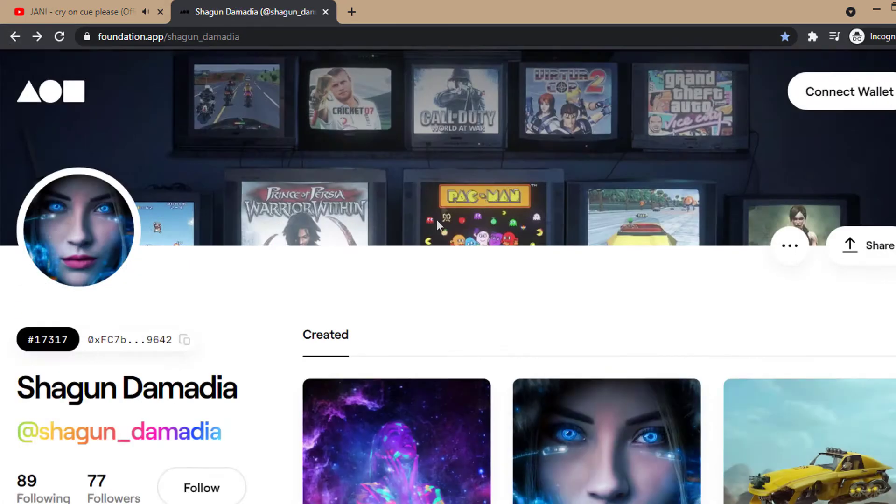
scroll(435, 219, down, 3)
click(448, 322)
scroll(366, 250, down, 7)
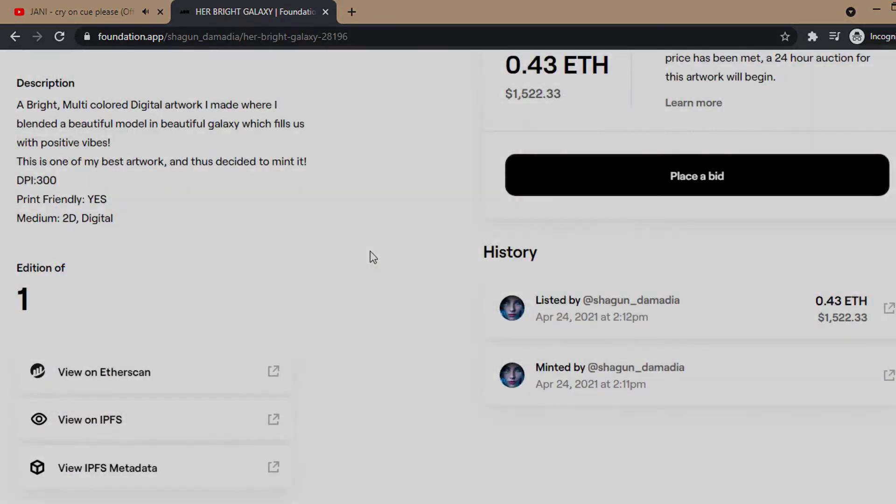
scroll(369, 177, up, 7)
click(15, 36)
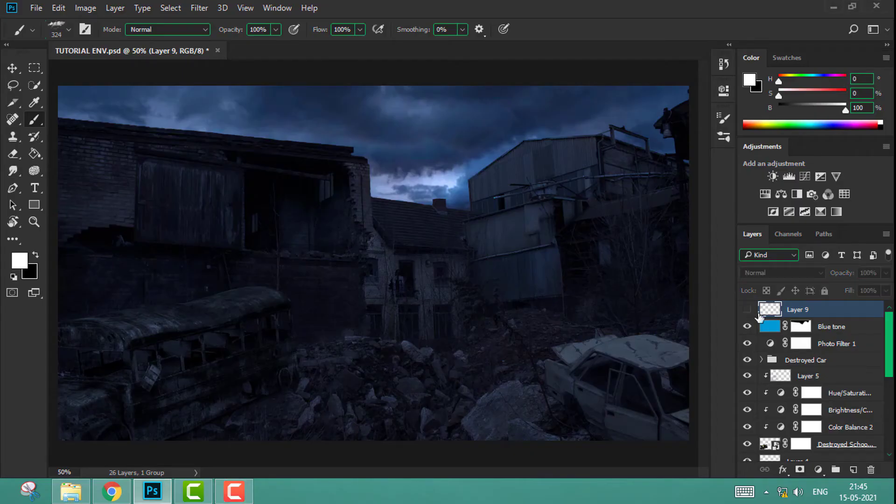
Stamp a white moon in the sky on Layer 9 with the 800 px moon brush
right_click(381, 229)
click(415, 321)
click(414, 144)
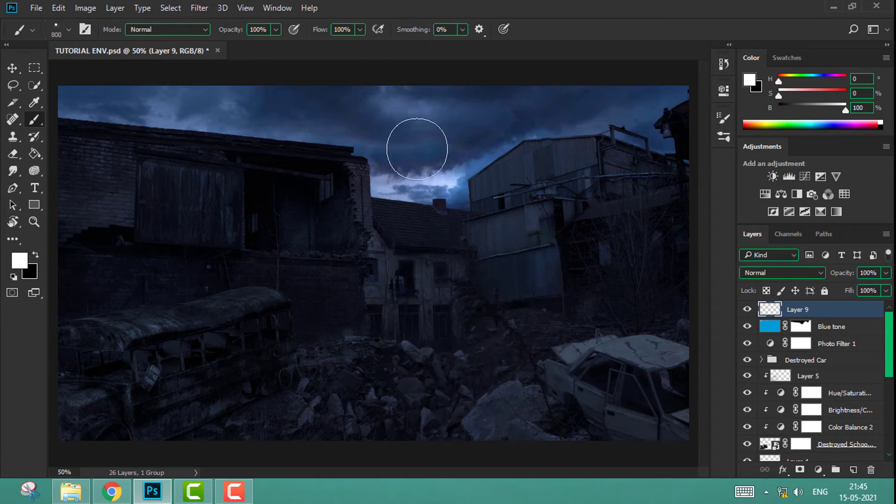
click(425, 148)
Scale the moon down and position it in the sky above the gap between the buildings
key(ctrl+t)
drag(580, 326, 414, 163)
drag(381, 147, 431, 179)
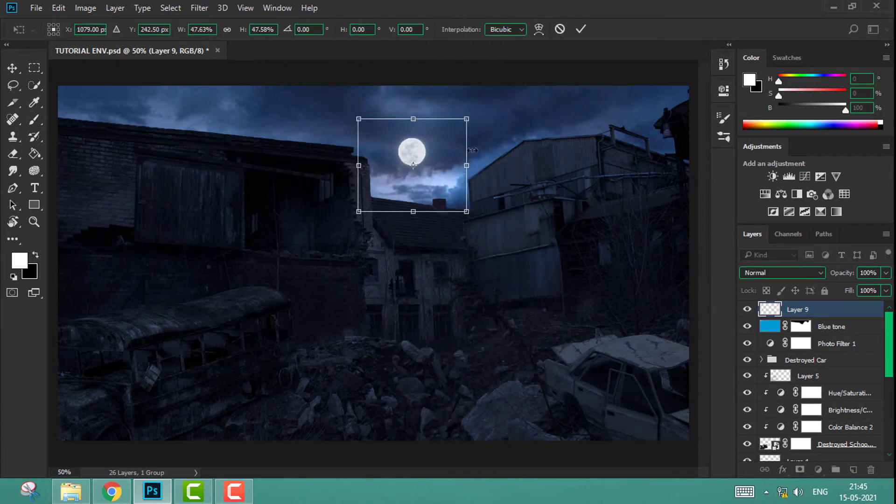
drag(468, 118, 492, 91)
mouse_move(435, 175)
mouse_down()
mouse_move(439, 184)
mouse_move(423, 198)
mouse_up()
key(Return)
key(ctrl+t)
key(Return)
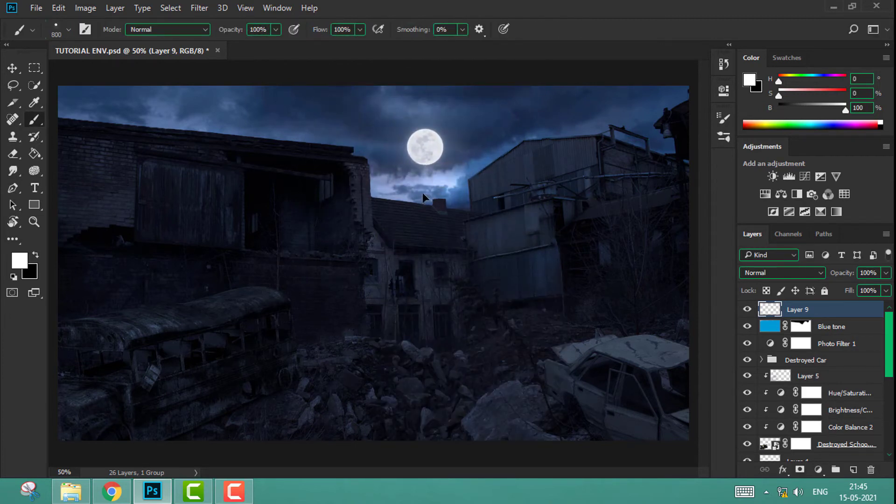
Create a new layer and stamp white clouds just below the moon with the 324 px cloud brush
click(852, 468)
right_click(405, 218)
click(455, 310)
click(457, 110)
click(426, 166)
Try a lower opacity on the cloud layer, return it to 100% and fine-tune the clouds with Free Transform
click(886, 273)
click(846, 288)
drag(874, 298, 893, 299)
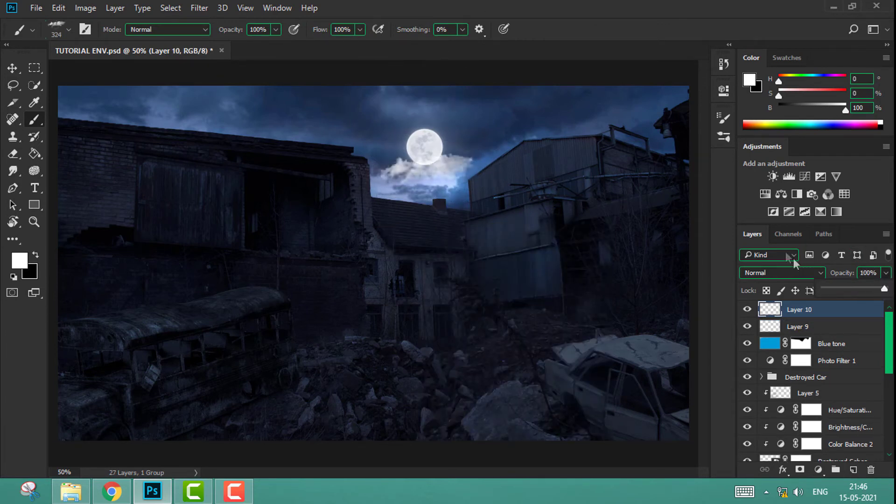
key(ctrl+t)
key(Return)
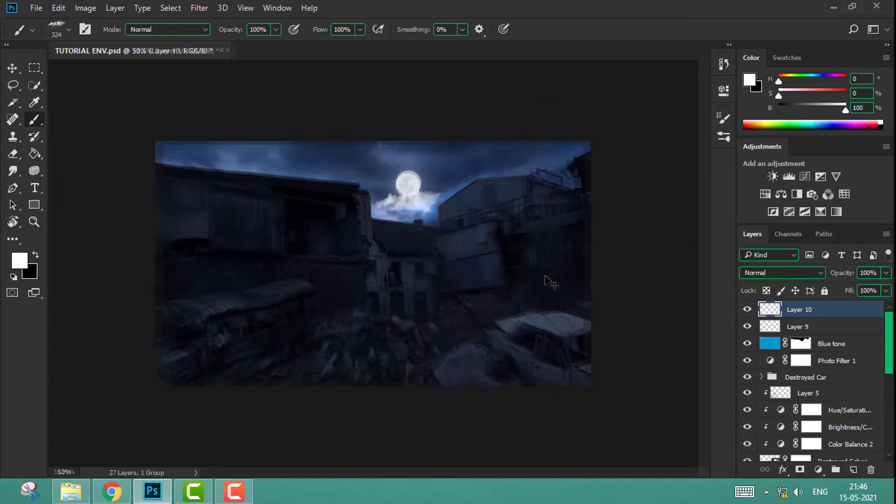
Create another layer above the clouds and choose the Soft Round brush from General Brushes at 324 px
click(853, 469)
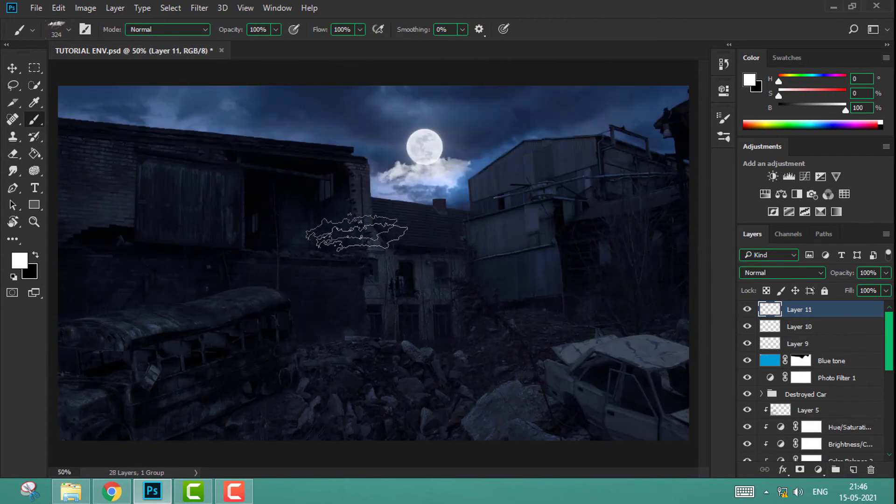
right_click(348, 189)
drag(496, 331, 516, 294)
click(353, 299)
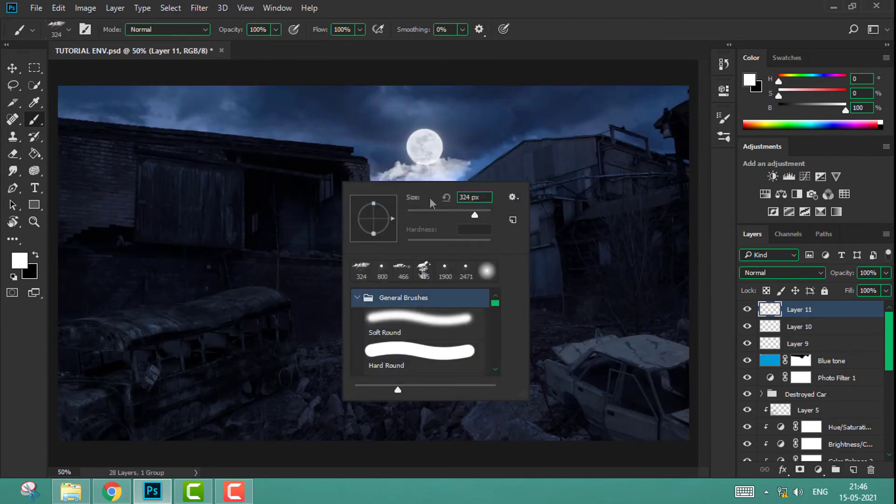
click(424, 315)
click(406, 13)
Set the layer's blend mode to Screen and paint a soft white glow over the moon at 3% flow
click(783, 273)
click(765, 96)
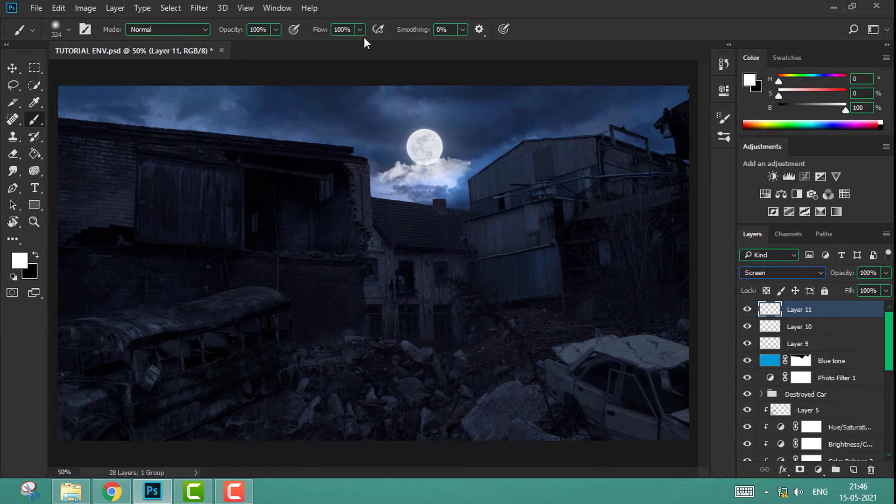
drag(319, 44, 303, 43)
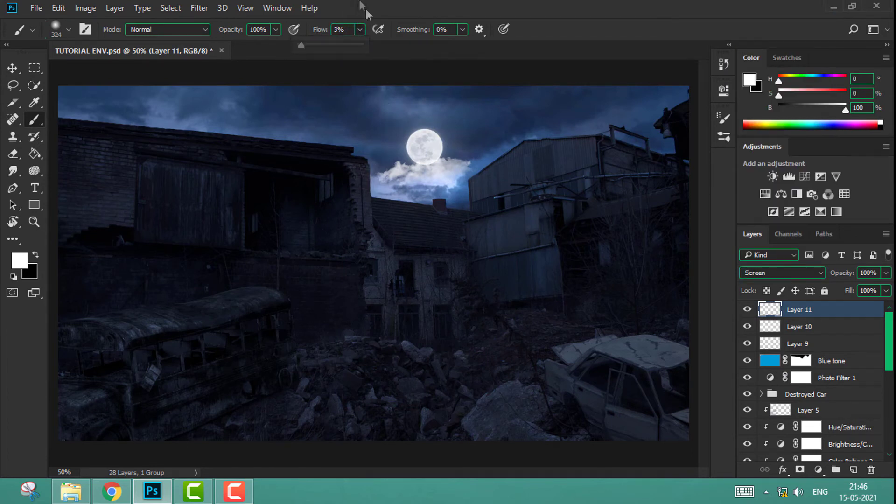
mouse_move(427, 148)
mouse_down()
mouse_move(467, 195)
mouse_move(426, 149)
mouse_up()
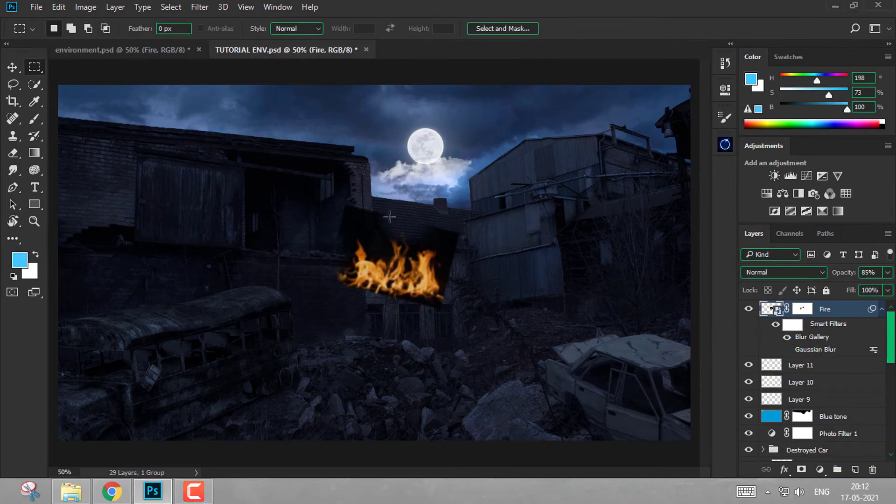
Set the Fire layer's blend mode to Screen and switch to the Brush tool
key(b)
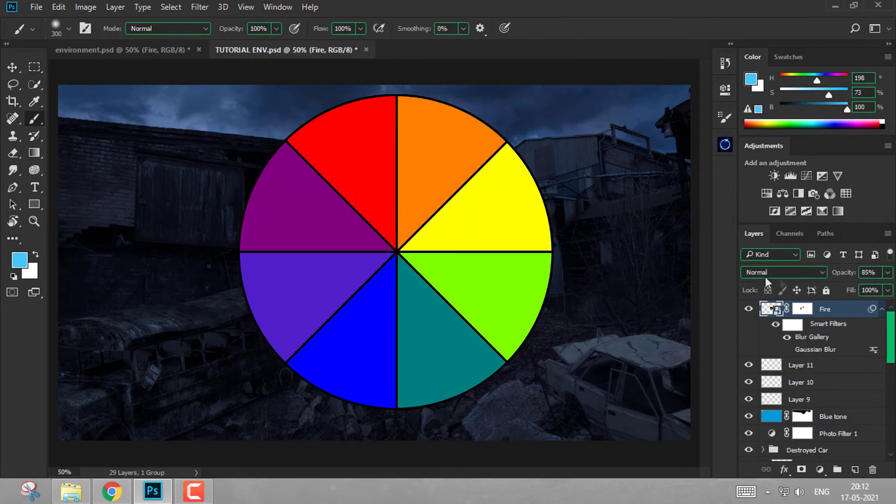
click(783, 272)
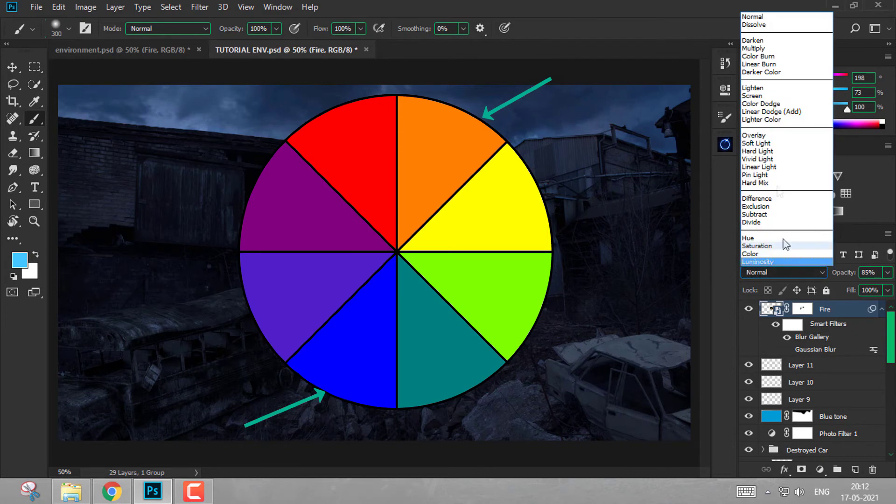
click(770, 91)
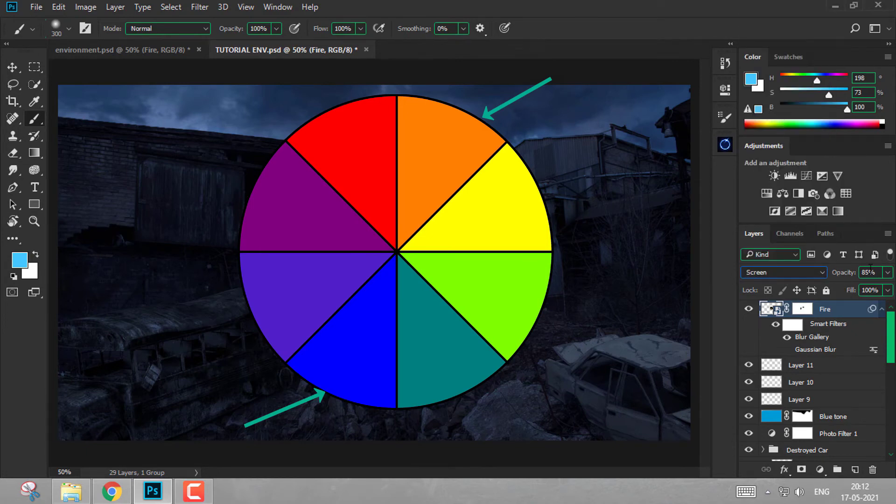
Use Free Transform to move the Fire layer into the lower-left corner beside the bus and adjust its size
key(ctrl+t)
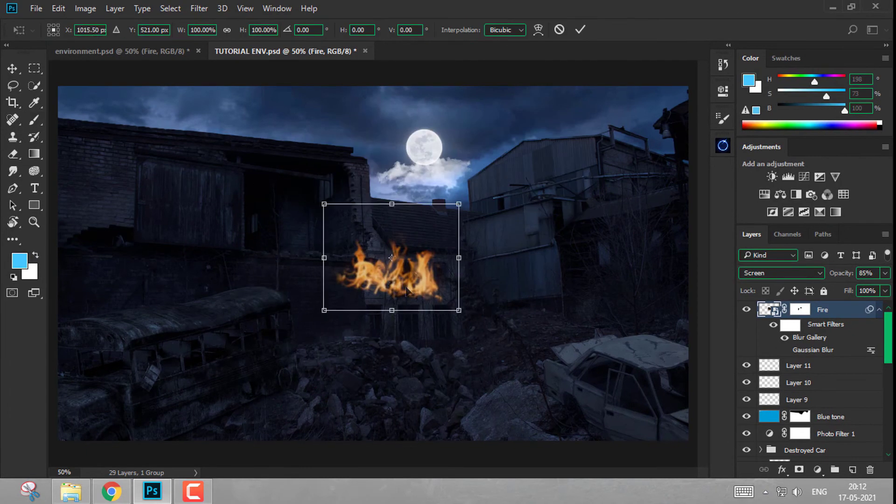
drag(391, 269, 112, 412)
drag(187, 340, 197, 357)
drag(97, 441, 103, 442)
key(Return)
Add a Hue/Saturation adjustment clipped to the Fire layer, with hue -11, saturation +1 and lightness -5
key(m)
click(765, 194)
click(608, 308)
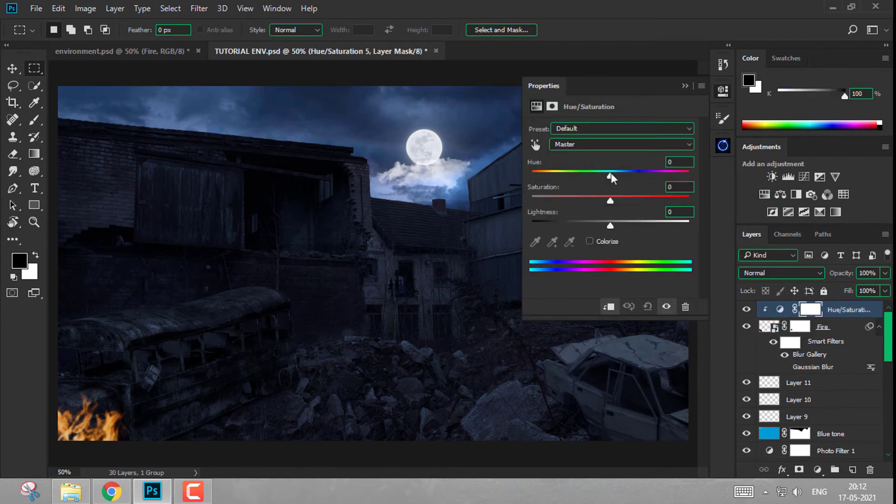
drag(610, 175, 607, 229)
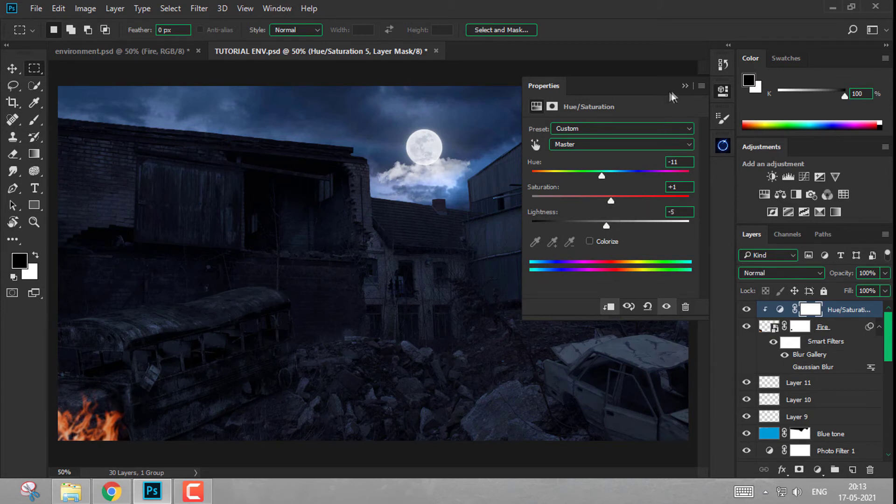
Open the Oniric plugin and raise the Diffuse glow's threshold to 0.63, checking it in the X-ray view
click(723, 146)
click(723, 146)
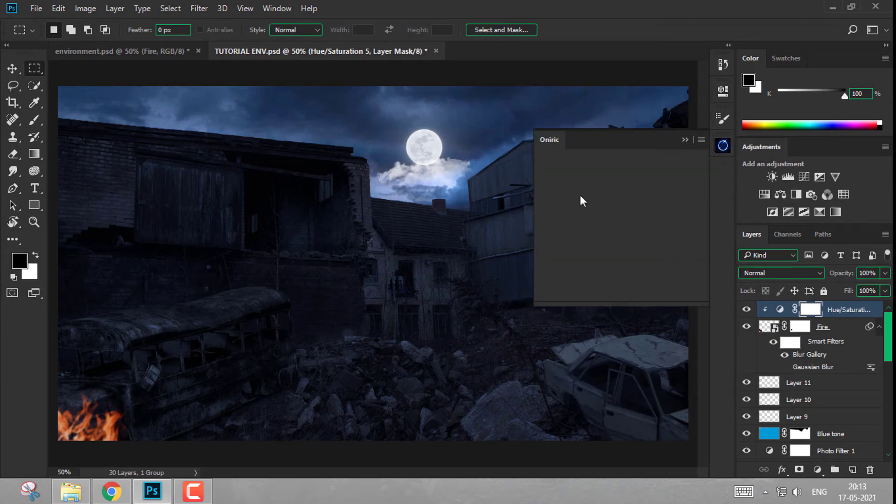
key(b)
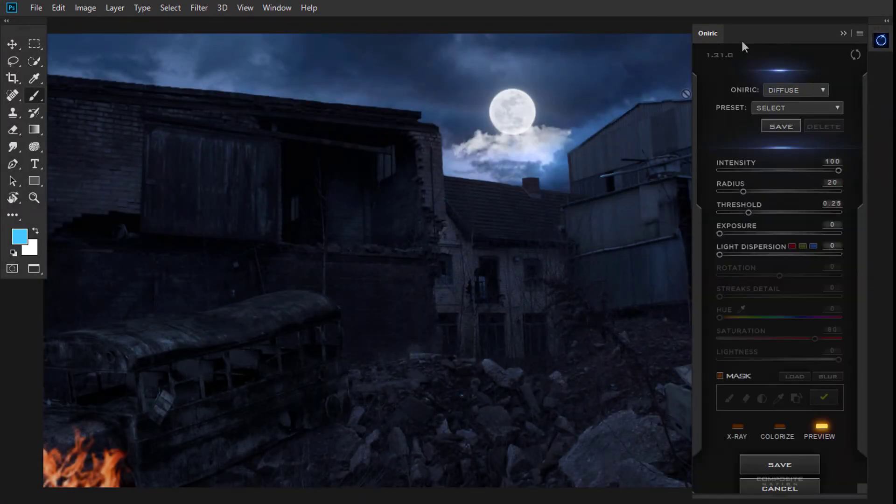
drag(742, 33, 743, 19)
click(739, 411)
drag(749, 197, 794, 197)
click(739, 411)
click(822, 412)
click(823, 412)
click(739, 412)
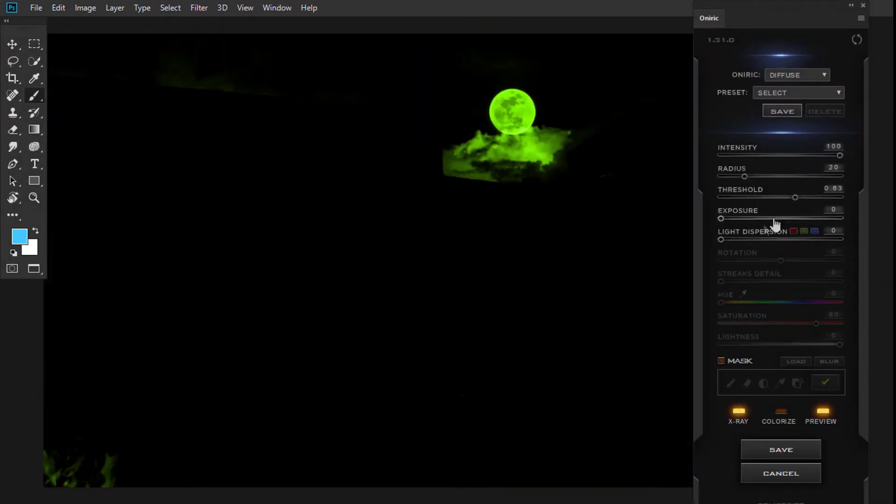
Set the glow threshold to 0.77, paint the Oniric mask over the fire and save the effect
drag(721, 218, 788, 218)
click(738, 411)
click(822, 413)
click(822, 412)
click(721, 361)
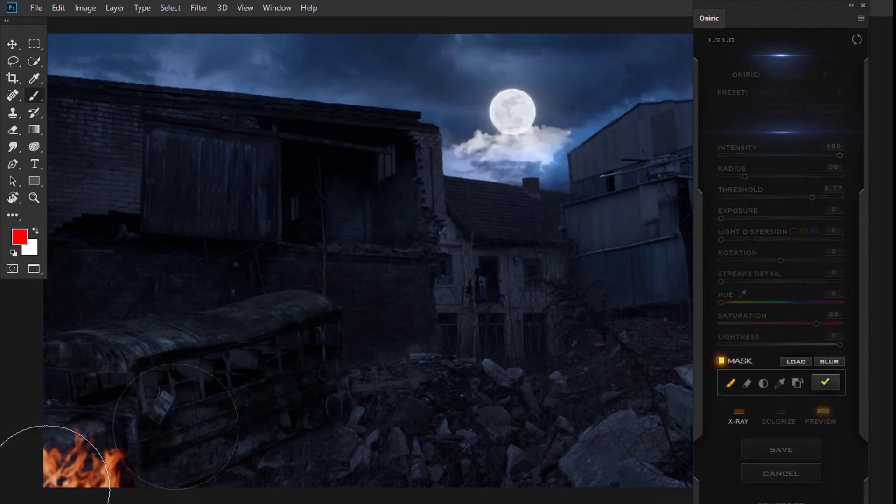
drag(72, 475, 89, 459)
click(826, 384)
click(787, 451)
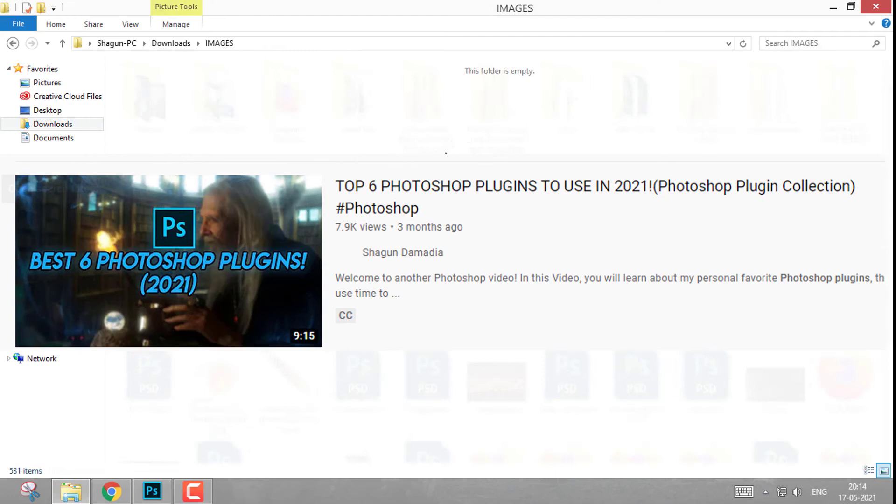
In File Explorer, search the IMAGES folder for "fire" and replace the search term with "parti"
text(fire)
key(BackSpace)
key(BackSpace)
key(BackSpace)
key(BackSpace)
text(parti)
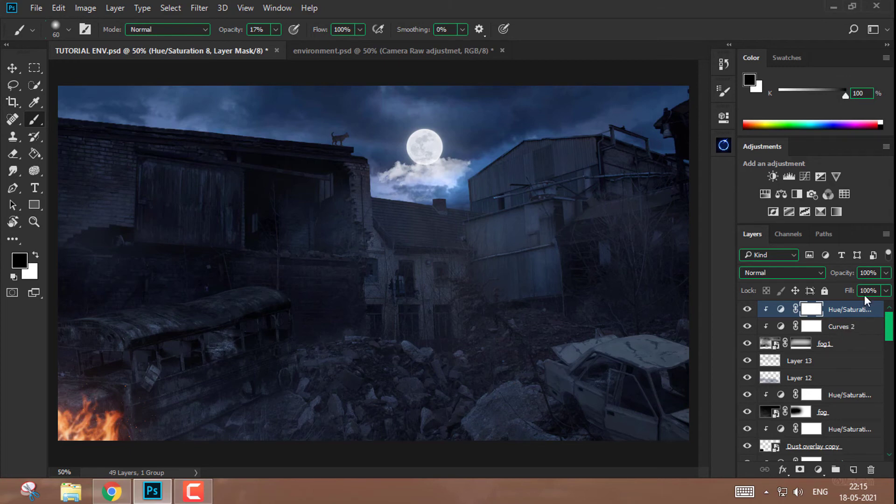
Stamp all visible layers into a new merged layer and convert it to a smart object
key(ctrl+shift+alt+e)
right_click(842, 310)
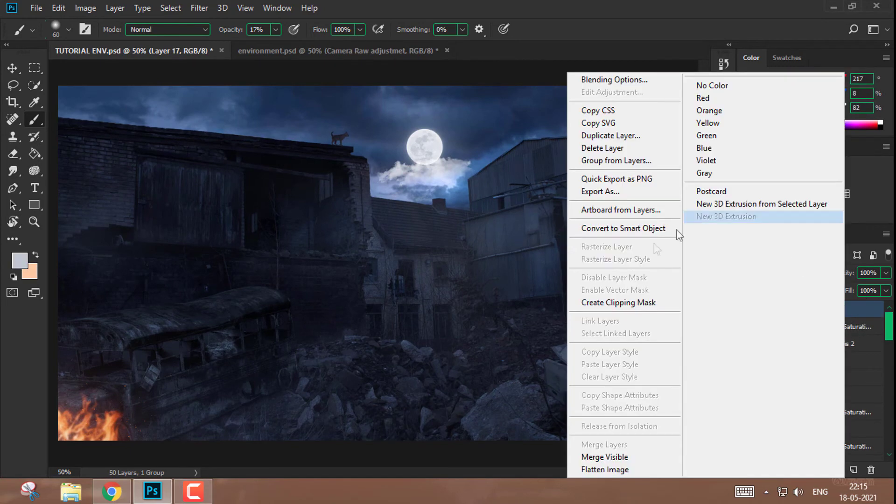
click(630, 228)
Open the Camera Raw Filter on the merged layer, set Contrast to +8 and slightly raise Clarity
key(ctrl+shift+a)
drag(747, 321, 753, 344)
drag(838, 344, 839, 422)
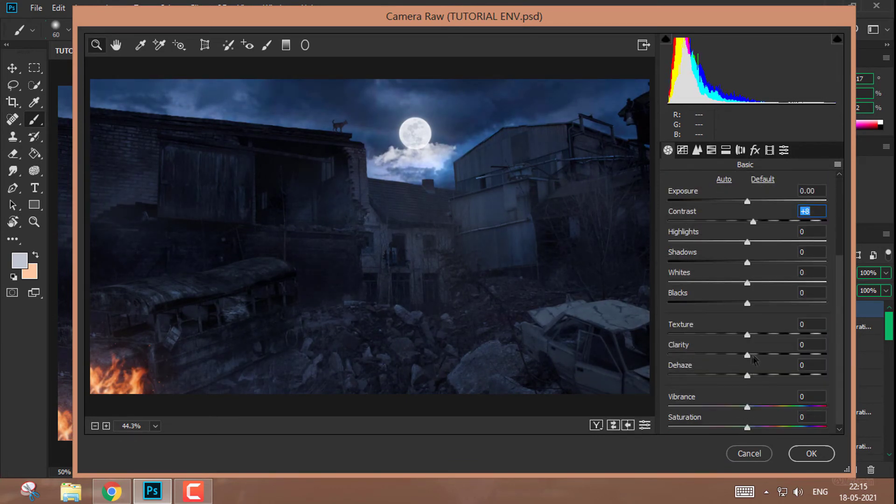
mouse_move(747, 357)
mouse_down()
mouse_move(773, 358)
mouse_move(756, 358)
mouse_up()
drag(838, 373, 839, 297)
Darken the image slightly by adjusting the Camera Raw tone curve in its lower tonal range
click(697, 150)
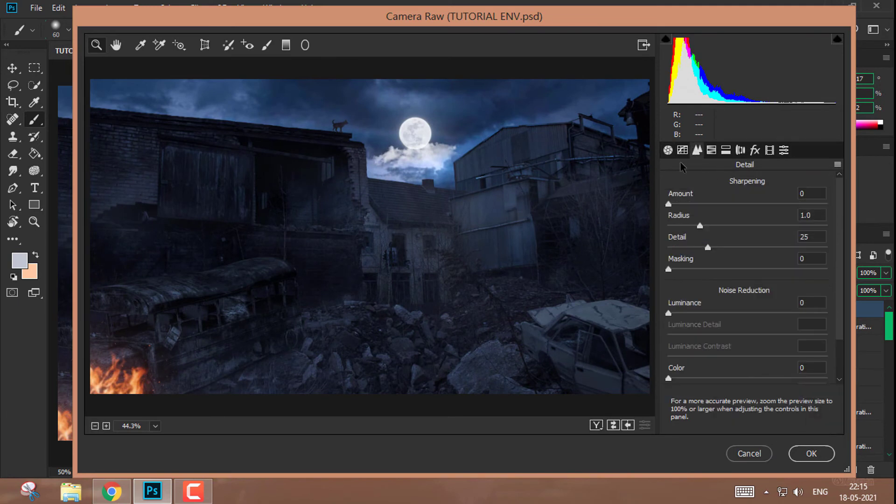
click(682, 150)
drag(709, 371, 712, 368)
Split-tone the highlights with hue 206 and added saturation, apply the Camera Raw Filter and lower the layer's opacity to 88%
click(740, 150)
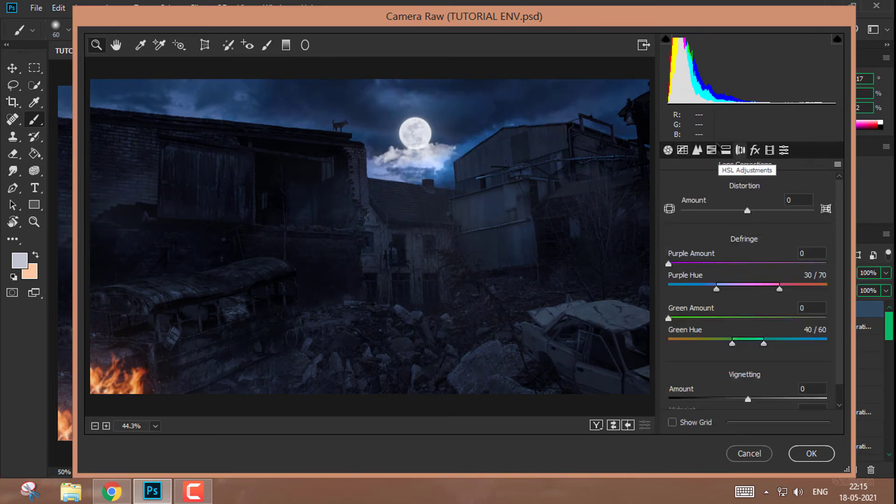
click(726, 149)
click(748, 203)
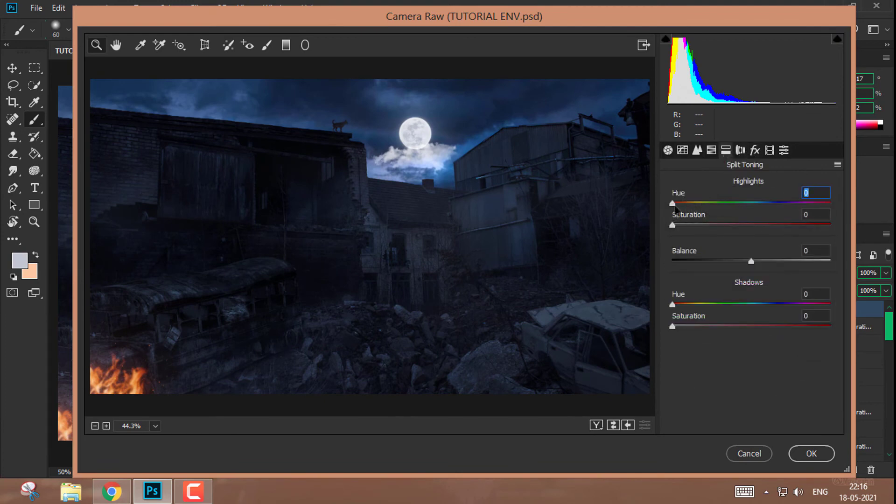
mouse_move(749, 220)
mouse_down()
mouse_move(738, 219)
mouse_move(763, 219)
mouse_up()
drag(671, 225, 708, 226)
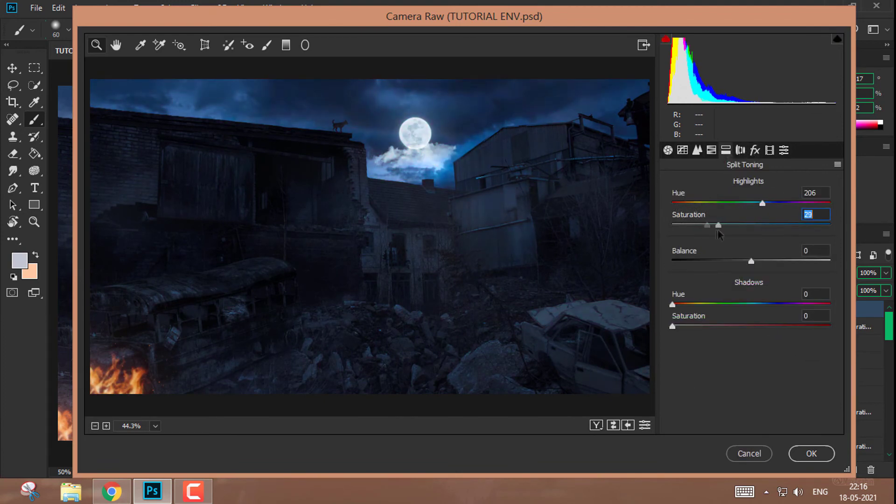
key(Return)
key(ctrl+plus)
click(885, 272)
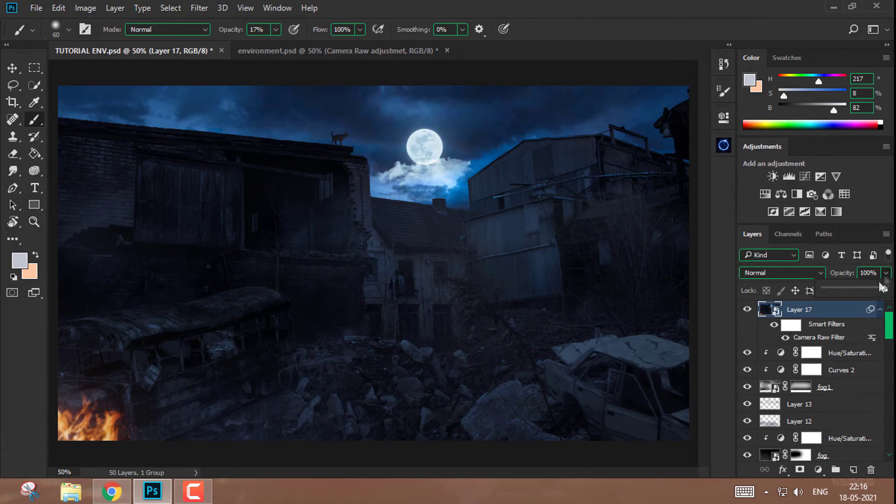
Create a new layer above the merged layer and choose the cloud-shaped brush at 1400 px
click(853, 470)
click(69, 29)
double_click(51, 131)
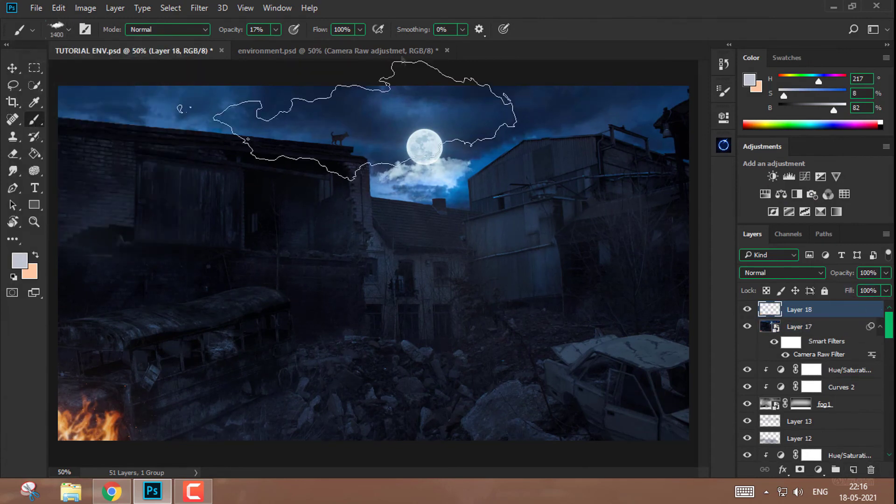
Try painting fog across the middle of the scene at 1300 px, using a pale blue sampled near the moon
alt+click(390, 119)
alt+click(422, 175)
key(bracketleft)
drag(158, 308, 560, 303)
Try the Screen blend mode at 18% opacity on the fog layer
click(782, 273)
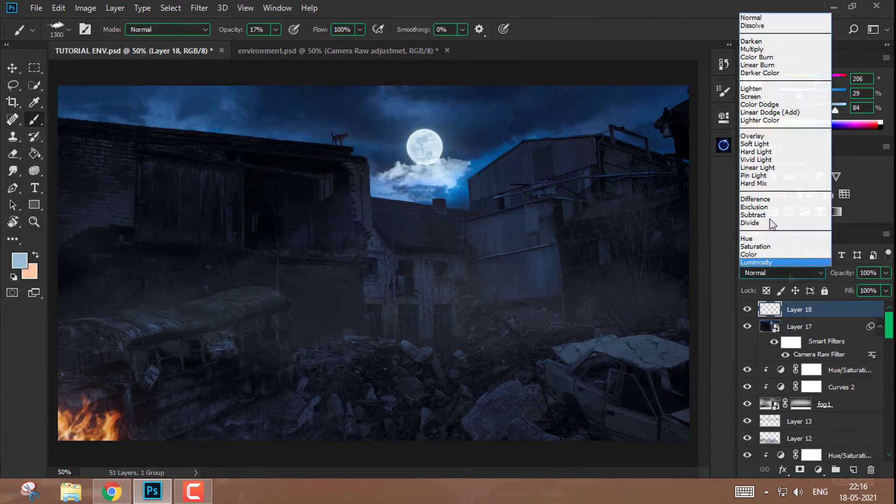
click(758, 96)
click(886, 273)
drag(884, 284, 834, 285)
Sample a deep blue from the sky, delete the fog layer and create a new empty layer in its place
alt+click(485, 157)
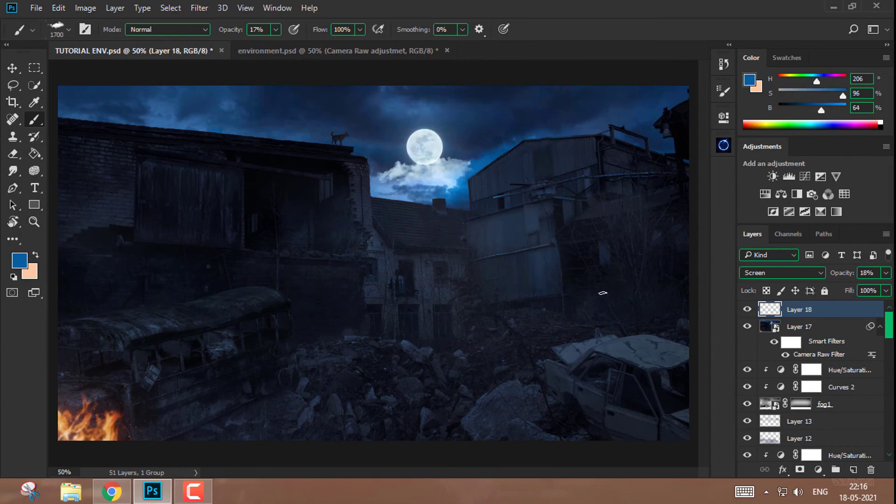
key(Delete)
click(853, 469)
Try a smaller cloud-brush stroke of deep blue across the buildings and undo it
key(bracketleft)
key(bracketleft)
key(bracketleft)
key(bracketleft)
key(bracketleft)
key(bracketleft)
key(bracketleft)
key(bracketleft)
key(bracketleft)
mouse_move(140, 289)
mouse_down()
mouse_move(480, 312)
mouse_move(116, 284)
mouse_move(653, 262)
mouse_up()
key(ctrl+z)
Lower the foreground colour's saturation to 15%, enlarge the brush to 2200 px and paint fog across the middle of the scene
drag(842, 95, 784, 98)
key(ctrl+minus)
key(bracketright)
key(bracketright)
key(bracketright)
key(bracketright)
key(bracketright)
key(bracketright)
key(bracketright)
key(bracketright)
key(bracketright)
key(bracketright)
key(bracketright)
key(bracketright)
key(bracketright)
key(bracketright)
drag(172, 268, 560, 284)
Set the new fog layer's opacity to 96% and its blend mode to Overlay
key(ctrl+plus)
click(886, 273)
mouse_move(888, 288)
mouse_down()
mouse_move(845, 290)
mouse_move(880, 294)
mouse_up()
click(784, 272)
click(752, 136)
click(885, 273)
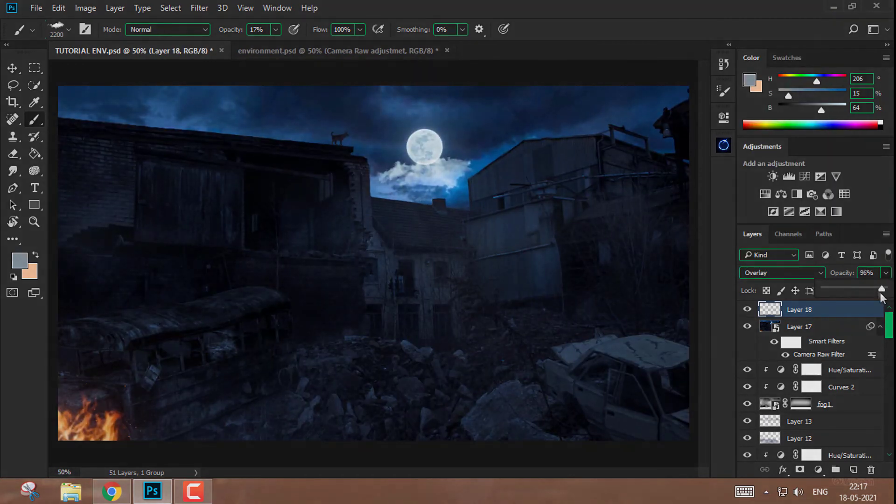
Select the merged smart object layer and start the Add Noise filter
click(799, 327)
click(199, 8)
mouse_move(209, 215)
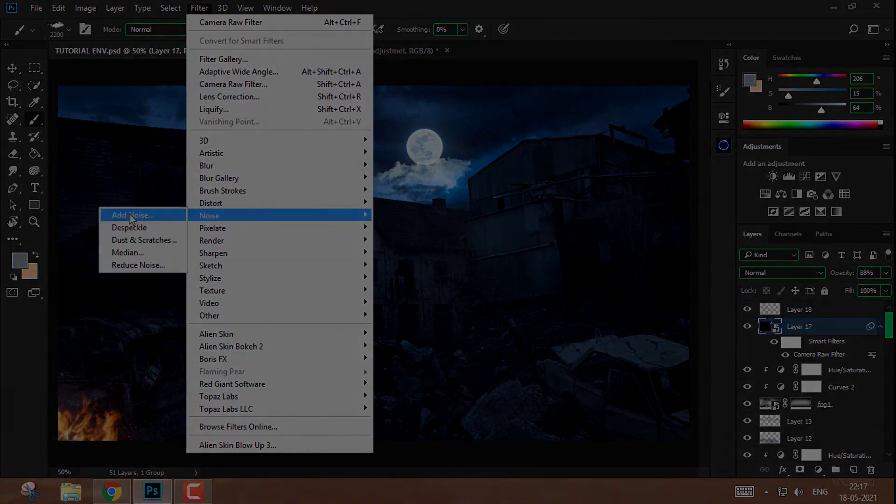